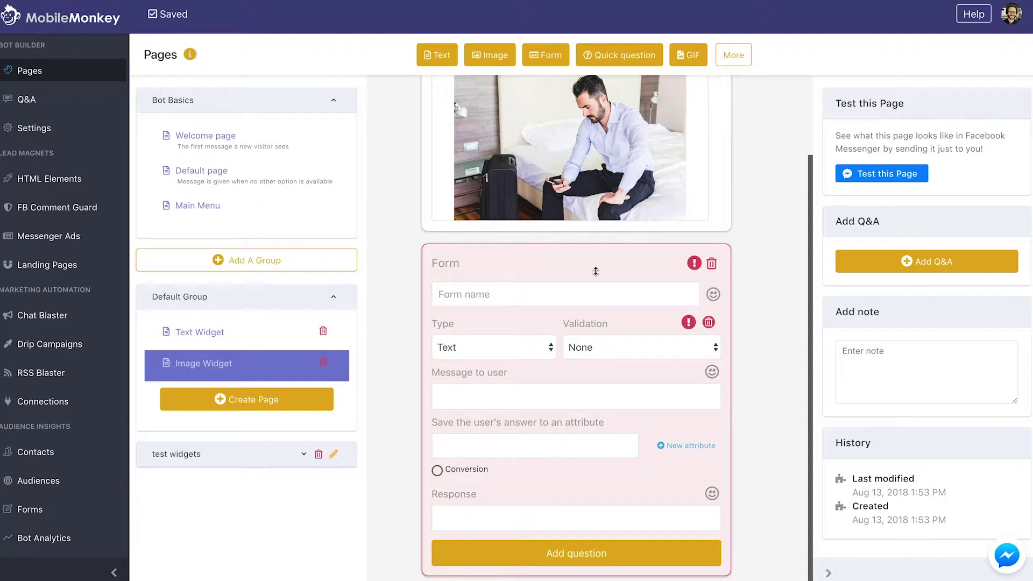
# - Name the form 'Ebook download form', keeping the first question's type Text and validation None
pyautogui.click(517, 297)
pyautogui.write('Ebook download form')
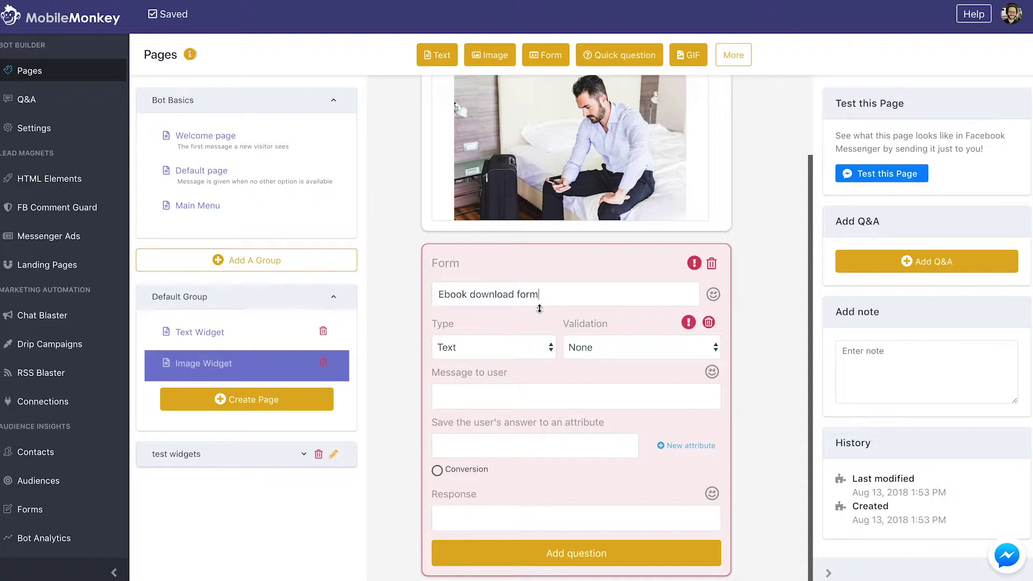
pyautogui.click(480, 349)
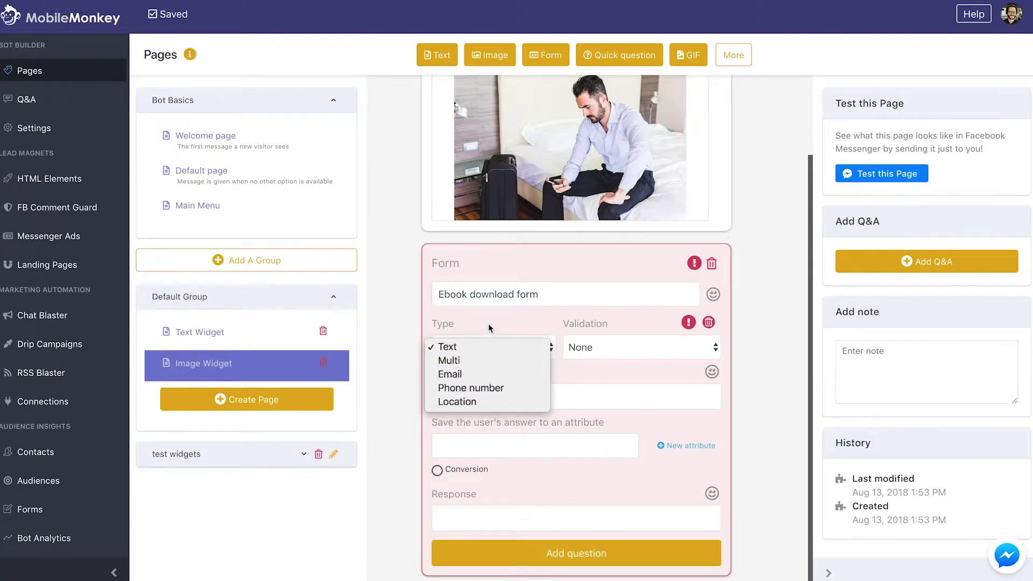
pyautogui.click(483, 347)
pyautogui.click(618, 351)
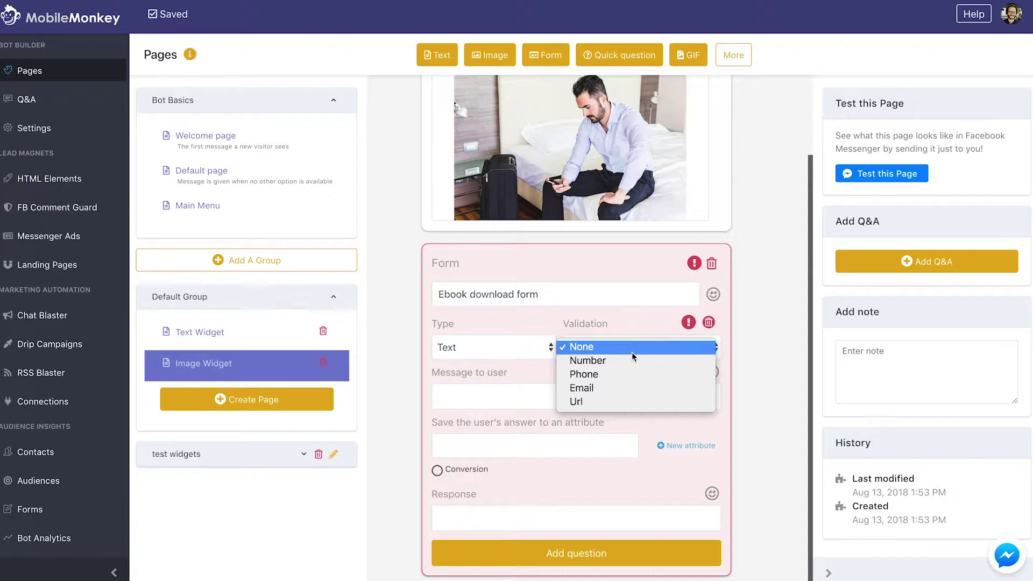
pyautogui.click(631, 351)
pyautogui.click(475, 394)
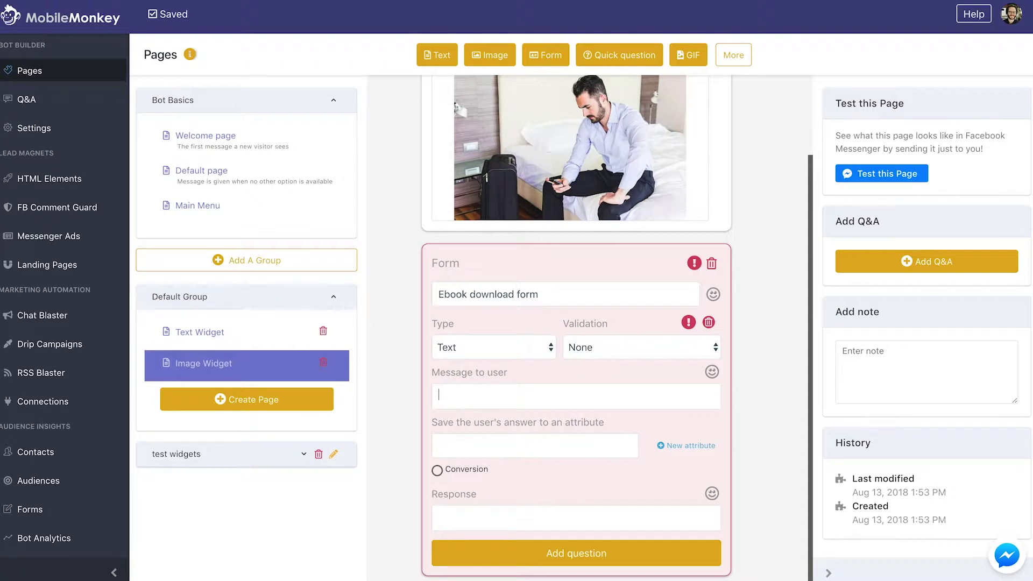
# - Write the message 'Hi {{first name}}, can I get your company name please?' using the first name attribute
pyautogui.write('Hi {{')
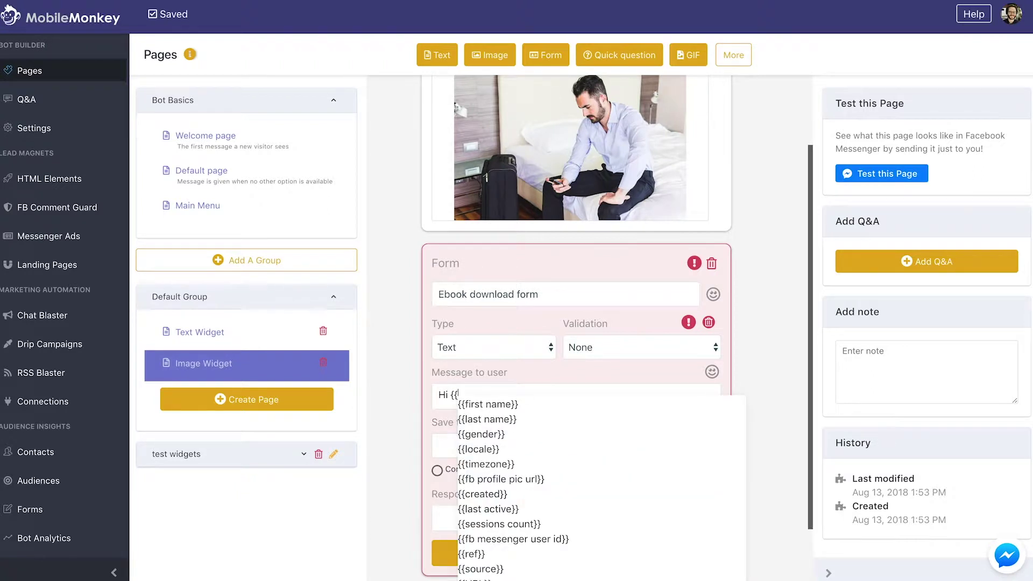
pyautogui.press('Down')
pyautogui.press('Return')
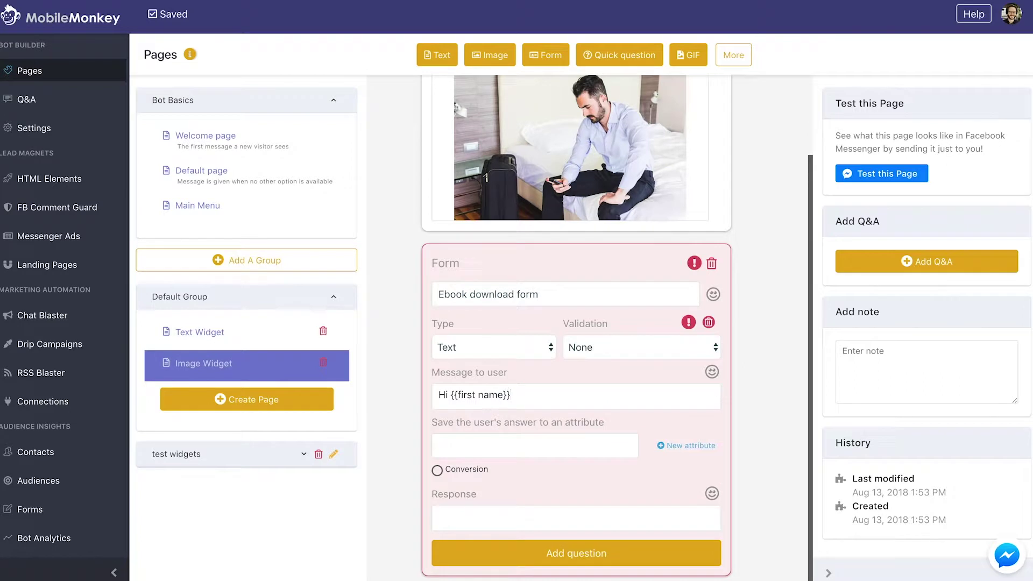
pyautogui.write(', can I get your company name please?')
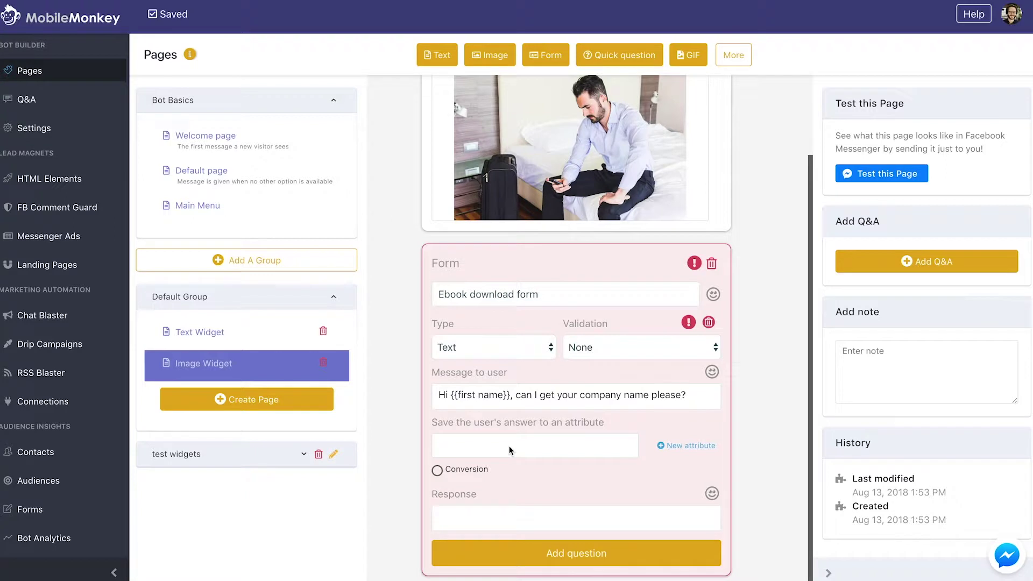
# - Save the answer to a new attribute named COMPANY NAME
pyautogui.click(674, 449)
pyautogui.write('DC')
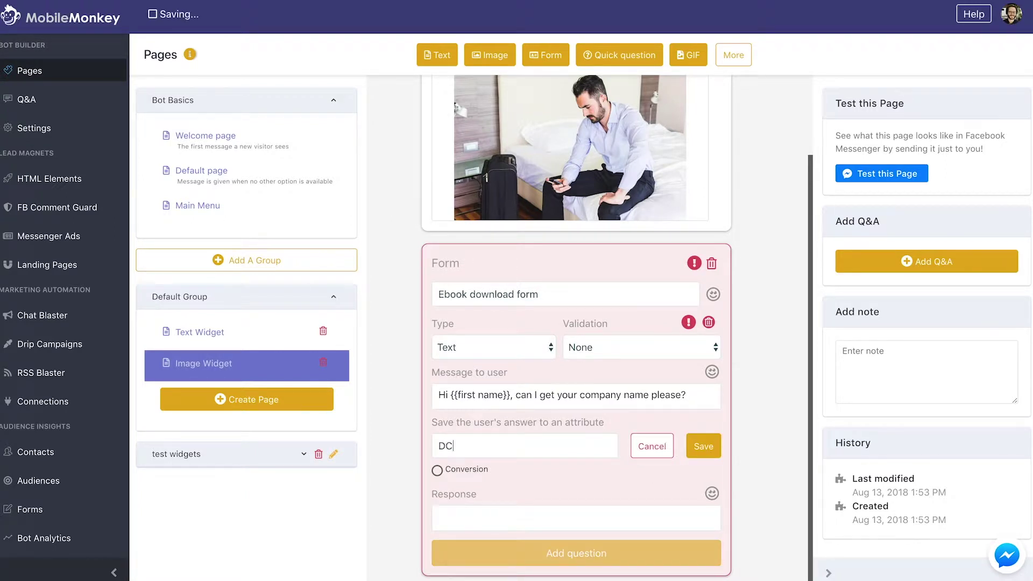
pyautogui.press('BackSpace')
pyautogui.press('BackSpace')
pyautogui.write('COMPANY')
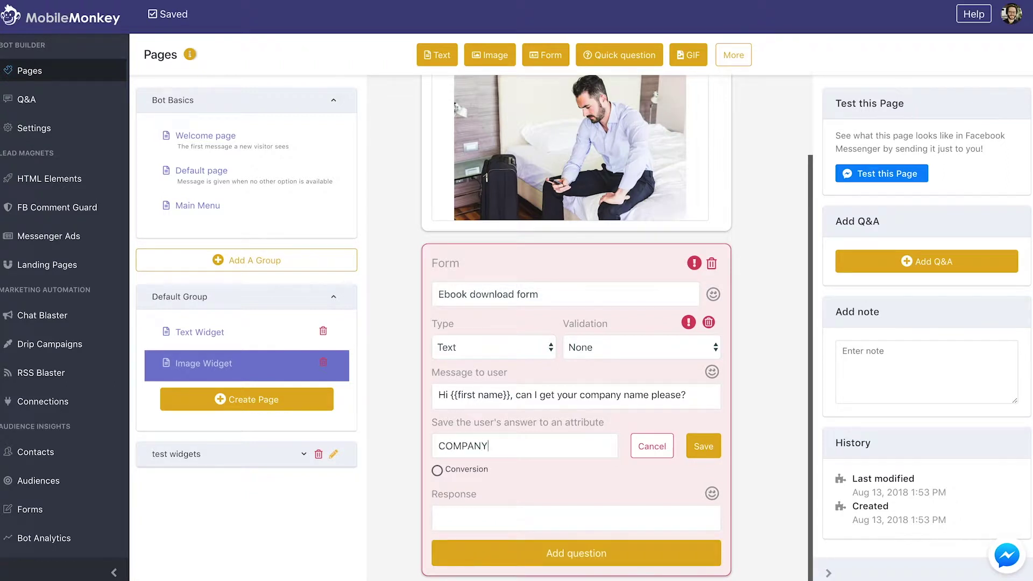
pyautogui.write(' NAME')
pyautogui.press('Return')
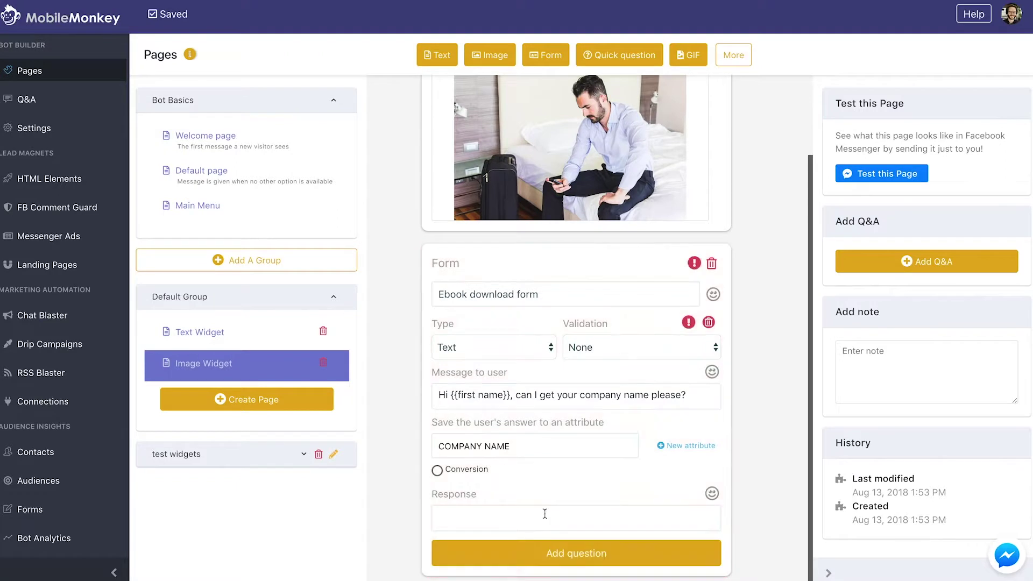
# - Set the question's response to 'Thank you very much!'
pyautogui.click(545, 514)
pyautogui.write('THANKS')
pyautogui.press('BackSpace')
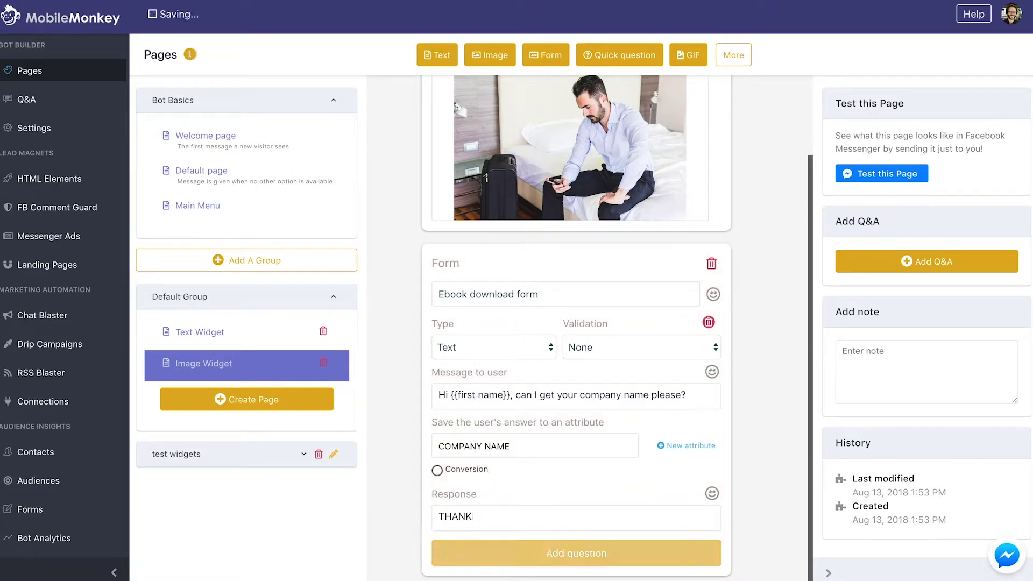
pyautogui.doubleClick(547, 518)
pyautogui.write('Thank you very mich')
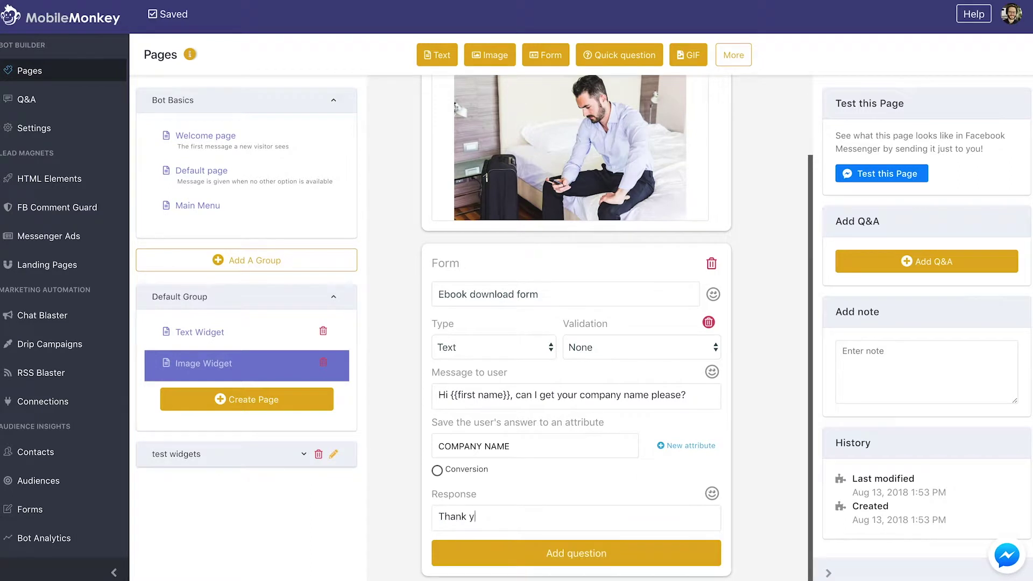
pyautogui.press('BackSpace')
pyautogui.press('BackSpace')
pyautogui.press('BackSpace')
pyautogui.write('uch!')
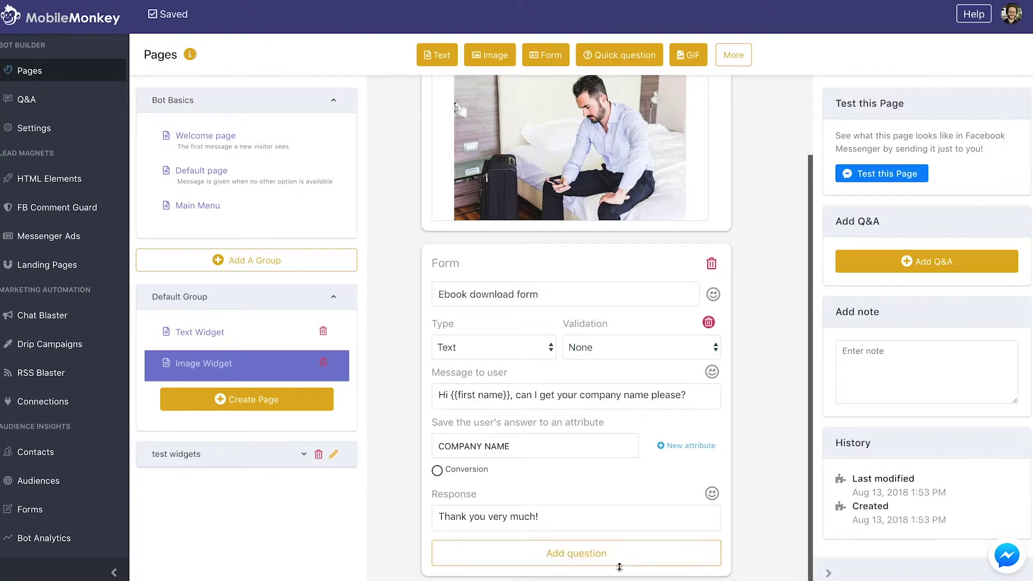
# - Add a second question with its type set to Phone number
pyautogui.click(585, 559)
pyautogui.scroll(-3, 636, 468)
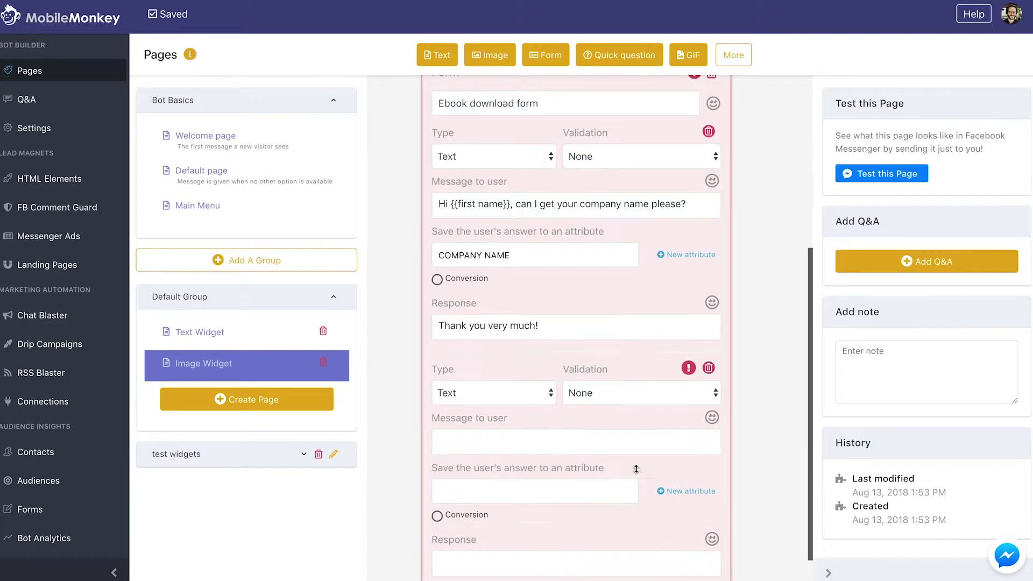
pyautogui.scroll(3, 636, 468)
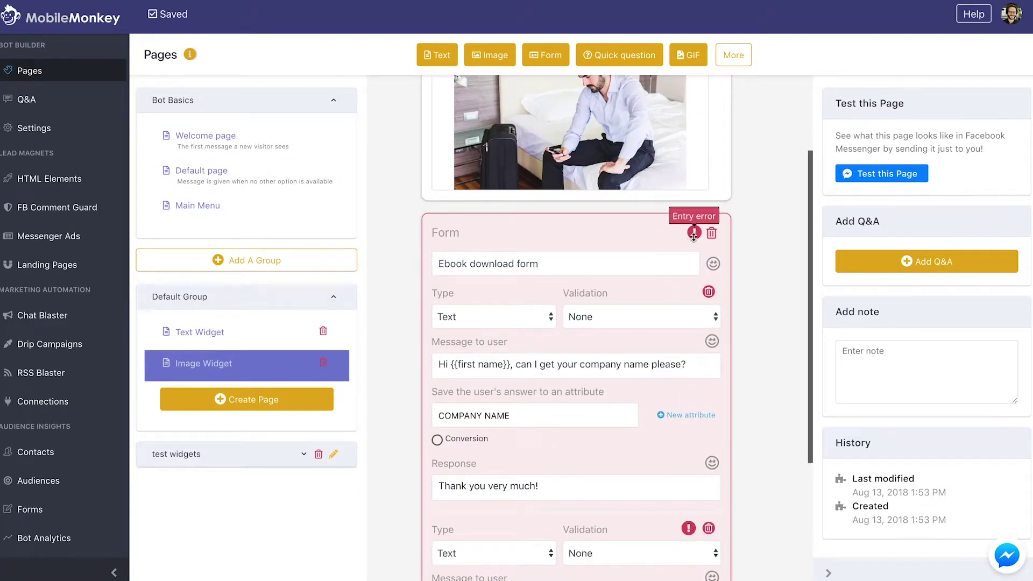
pyautogui.scroll(-4, 572, 329)
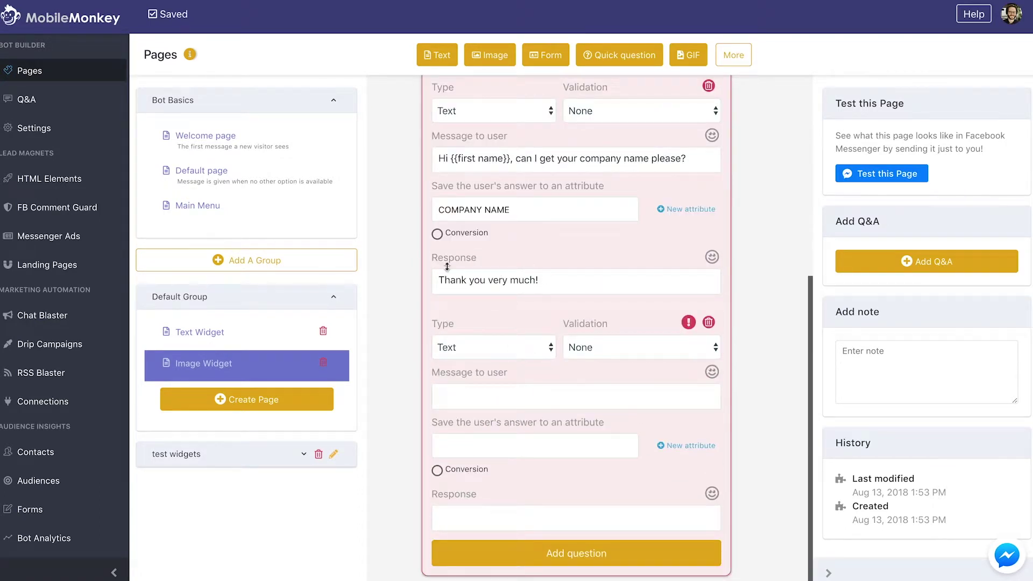
pyautogui.click(474, 355)
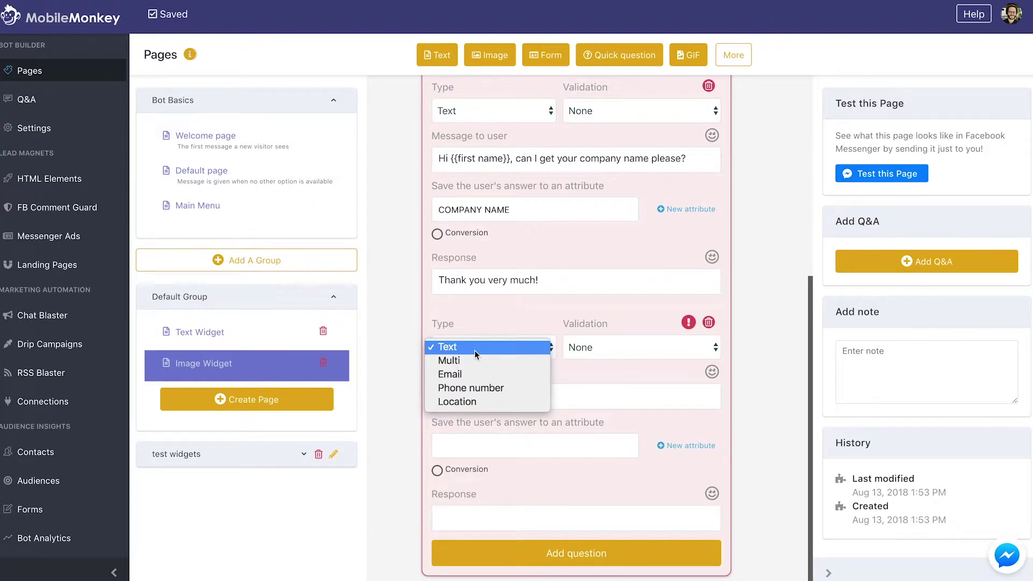
pyautogui.click(475, 387)
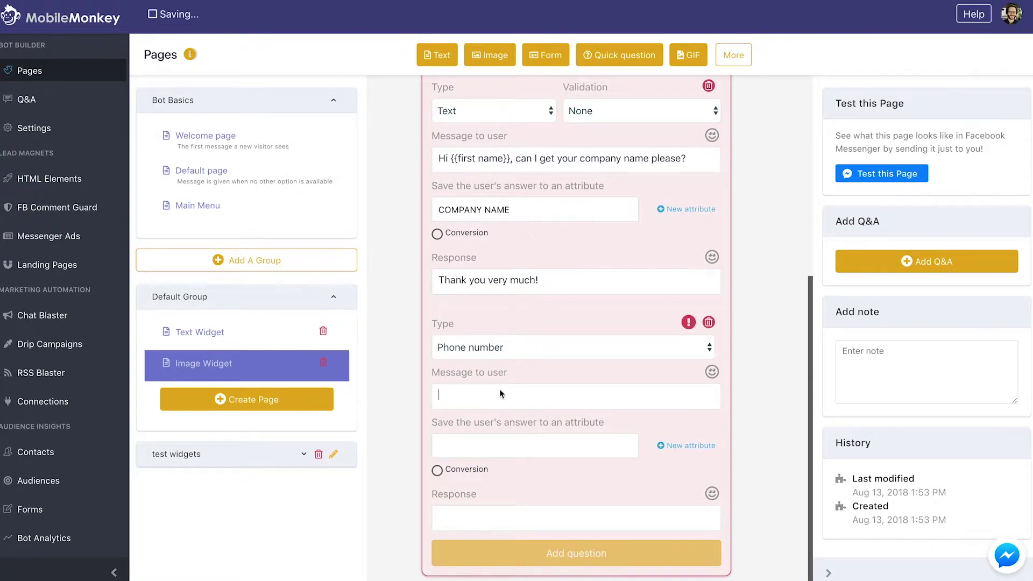
# - Write the message 'Would you mind sharing your phone number with me? (I won't call you in the middle of the night, I promise :) )'
pyautogui.write('C')
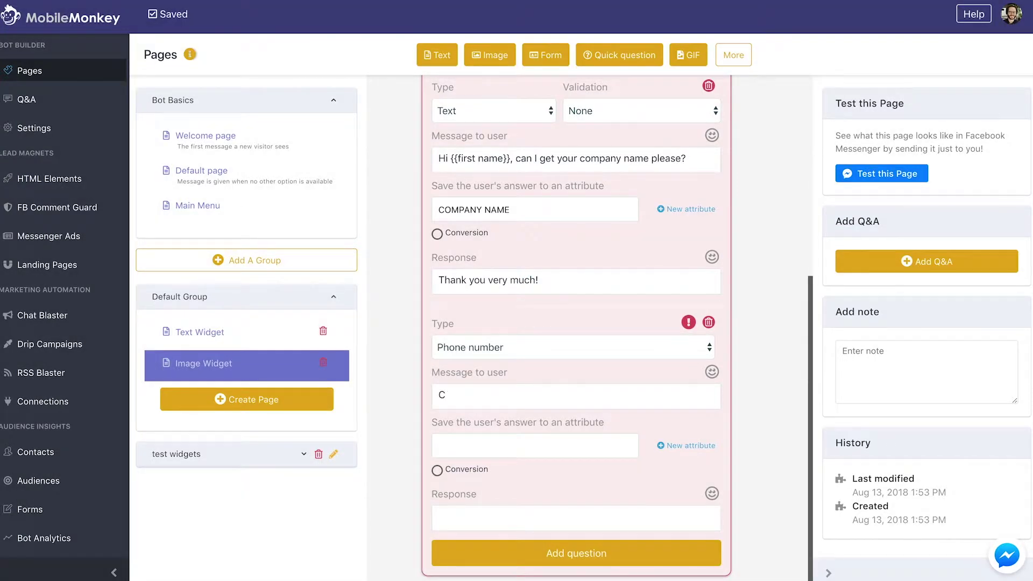
pyautogui.press('BackSpace')
pyautogui.write('What')
pyautogui.press('BackSpace')
pyautogui.press('BackSpace')
pyautogui.press('BackSpace')
pyautogui.press('BackSpace')
pyautogui.write('Would you mind sharing your pon')
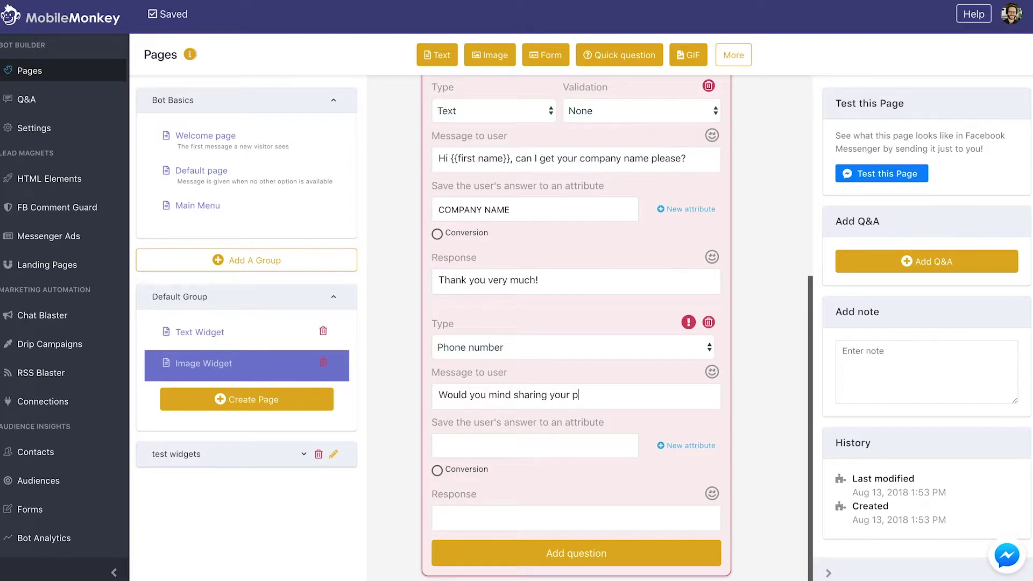
pyautogui.press('BackSpace')
pyautogui.press('BackSpace')
pyautogui.write('o')
pyautogui.press('BackSpace')
pyautogui.write('hone numbe')
pyautogui.press('BackSpace')
pyautogui.press('BackSpace')
pyautogui.press('BackSpace')
pyautogui.write('umber with m')
pyautogui.press('BackSpace')
pyautogui.write('mn')
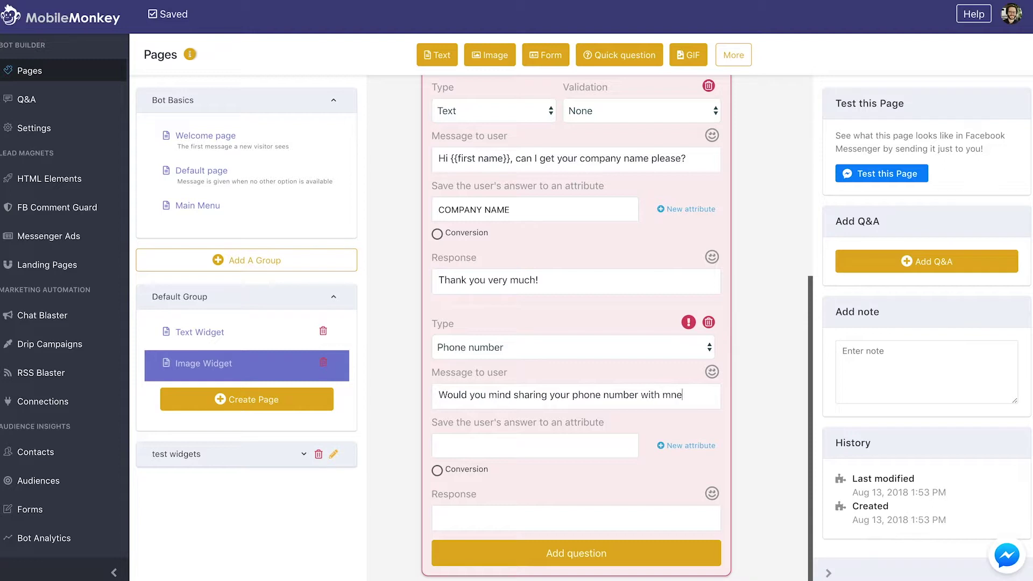
pyautogui.press('BackSpace')
pyautogui.write('e? (I wont')
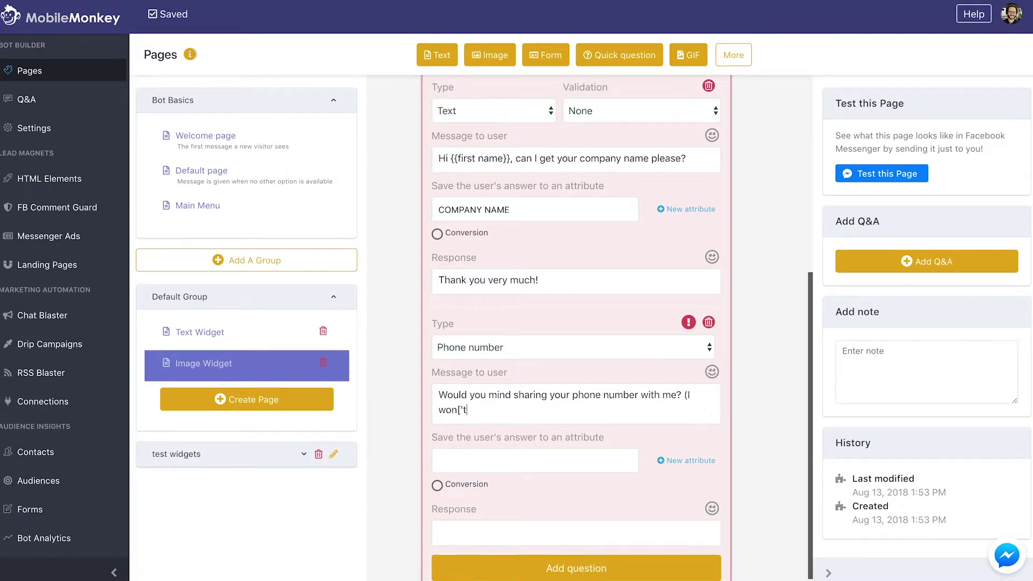
pyautogui.press('BackSpace')
pyautogui.write("'t call you in the middle of the ")
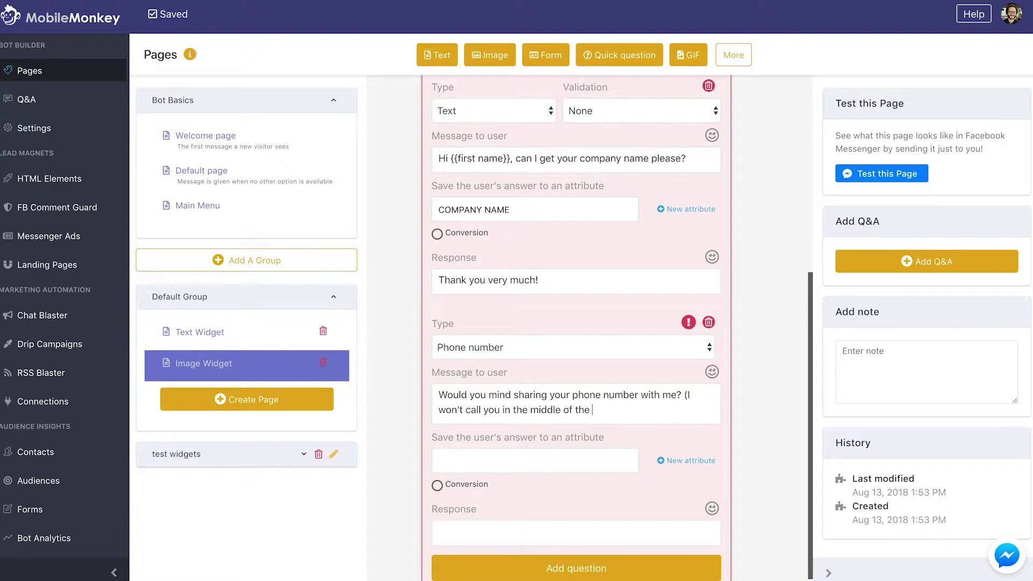
pyautogui.write('night, I promise :) )')
# - Save the phone answer to a new attribute named PHONE
pyautogui.scroll(-1, 515, 441)
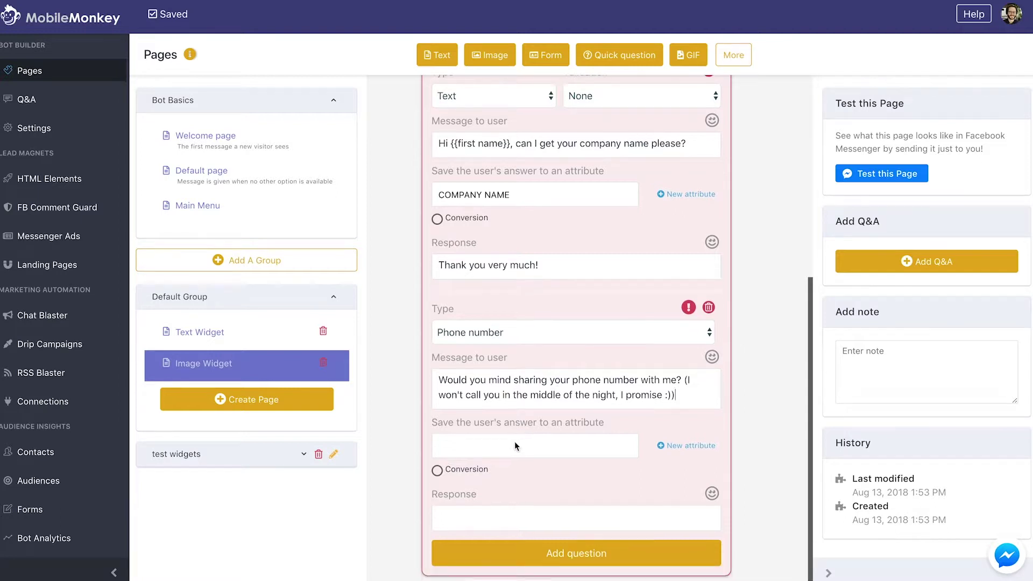
pyautogui.click(663, 446)
pyautogui.write('P')
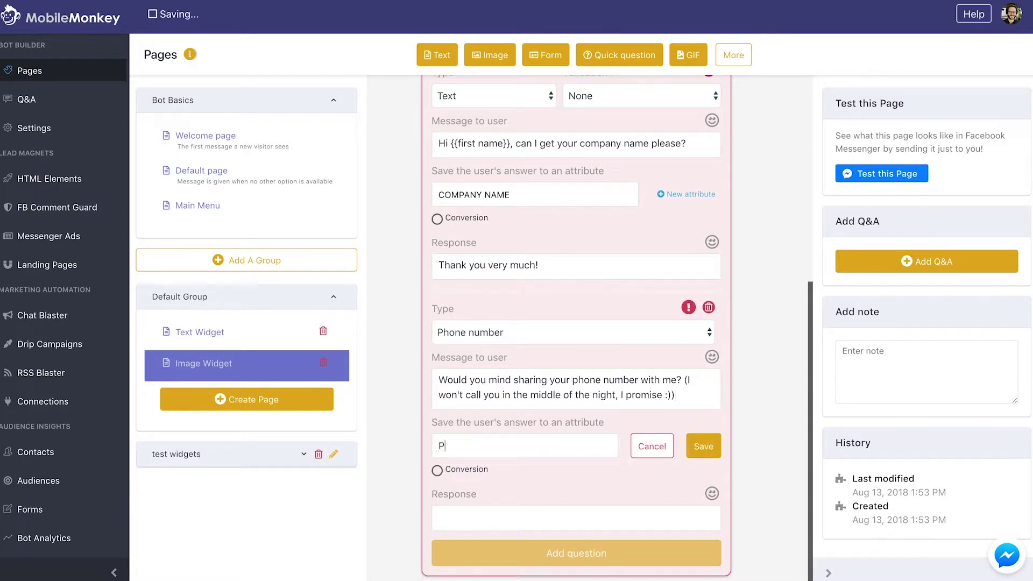
pyautogui.write('HONE')
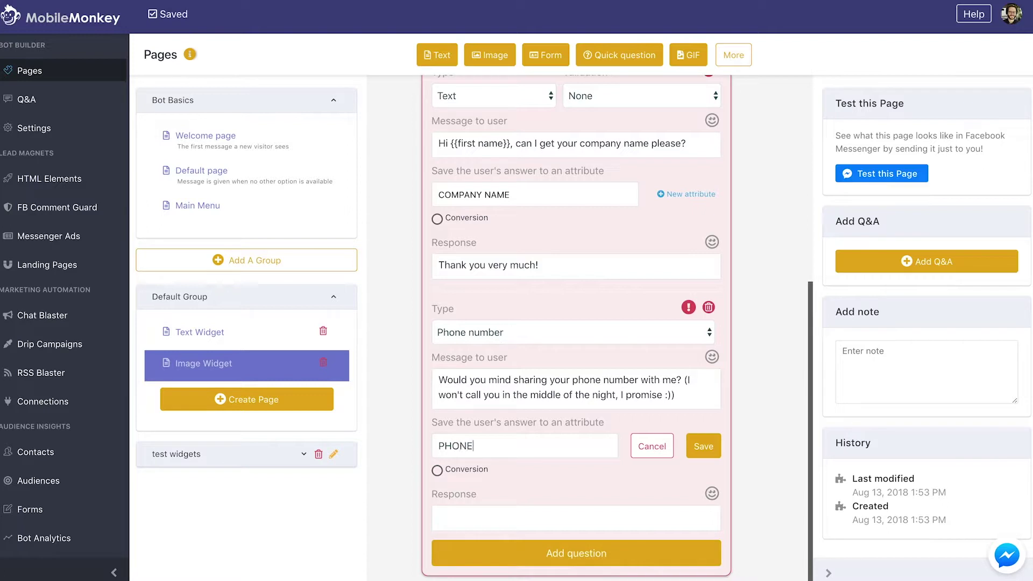
pyautogui.press('Return')
# - Set the phone question's response to 'Thanks, {{first name}}!'
pyautogui.click(511, 513)
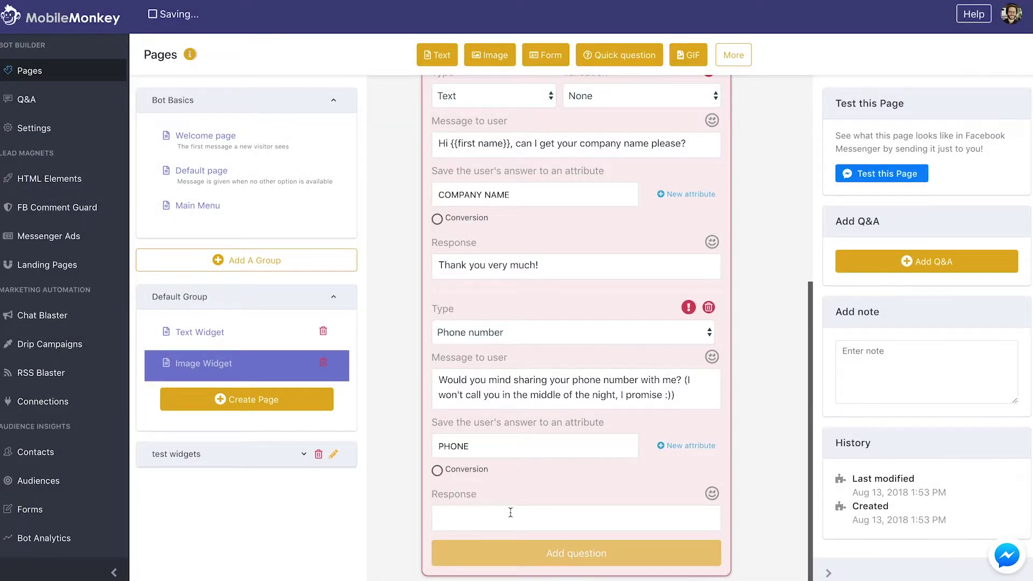
pyautogui.write('Thanks, ')
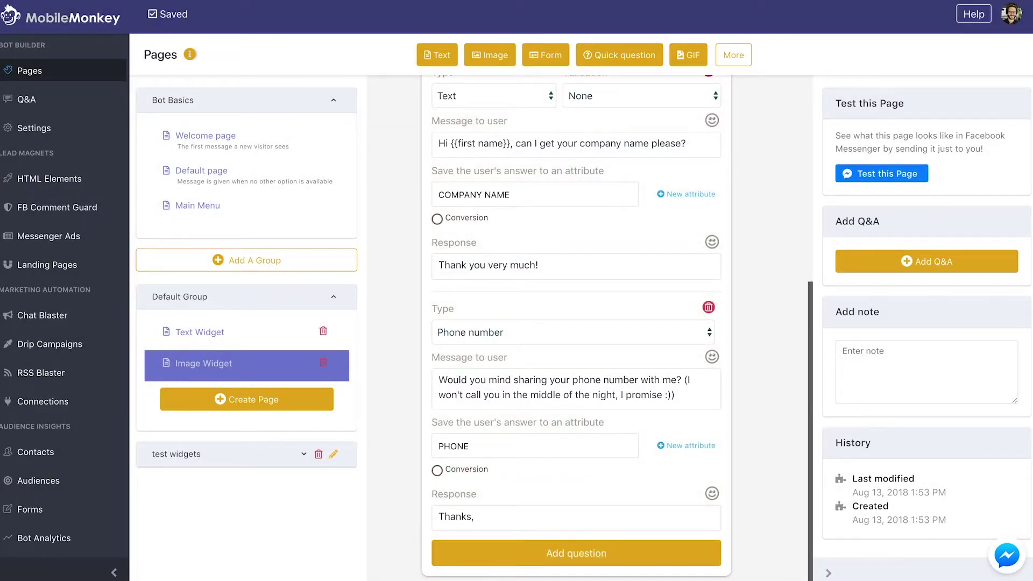
pyautogui.write('{{')
pyautogui.press('Down')
pyautogui.press('Return')
pyautogui.write('!')
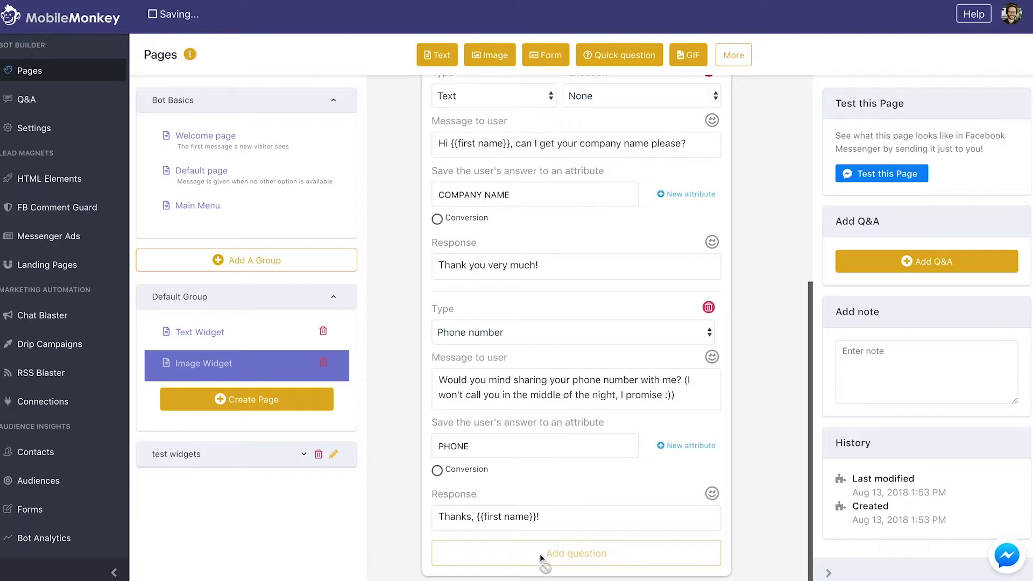
pyautogui.scroll(6, 638, 388)
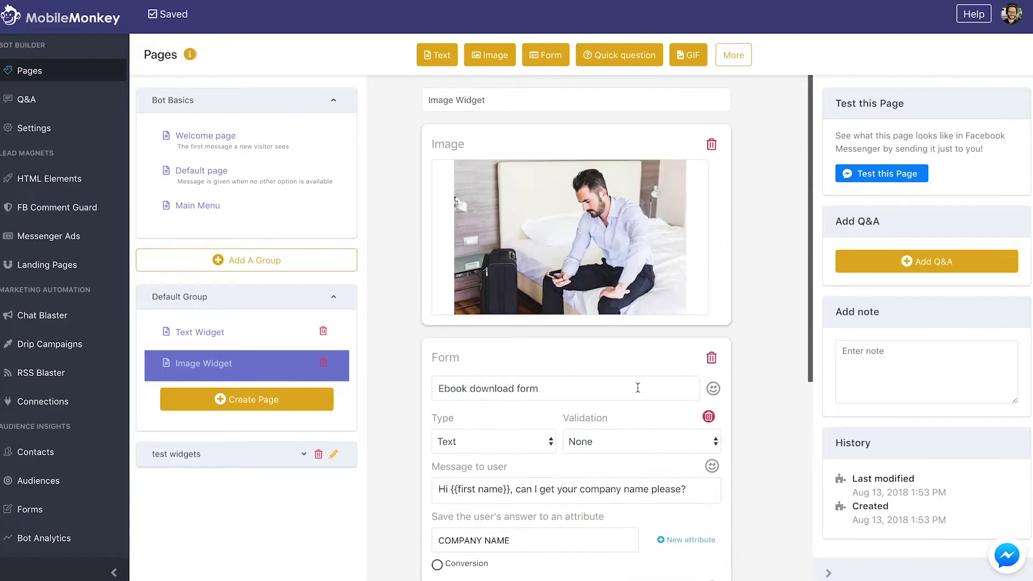
# - Add a third question, keeping its type Text and validation None
pyautogui.scroll(-6, 638, 388)
pyautogui.click(577, 554)
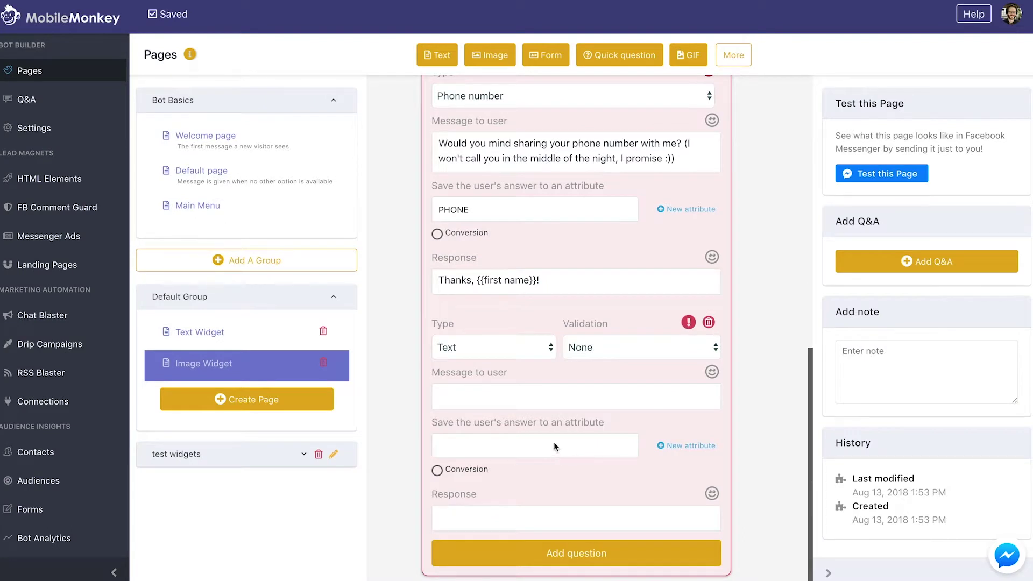
pyautogui.click(494, 354)
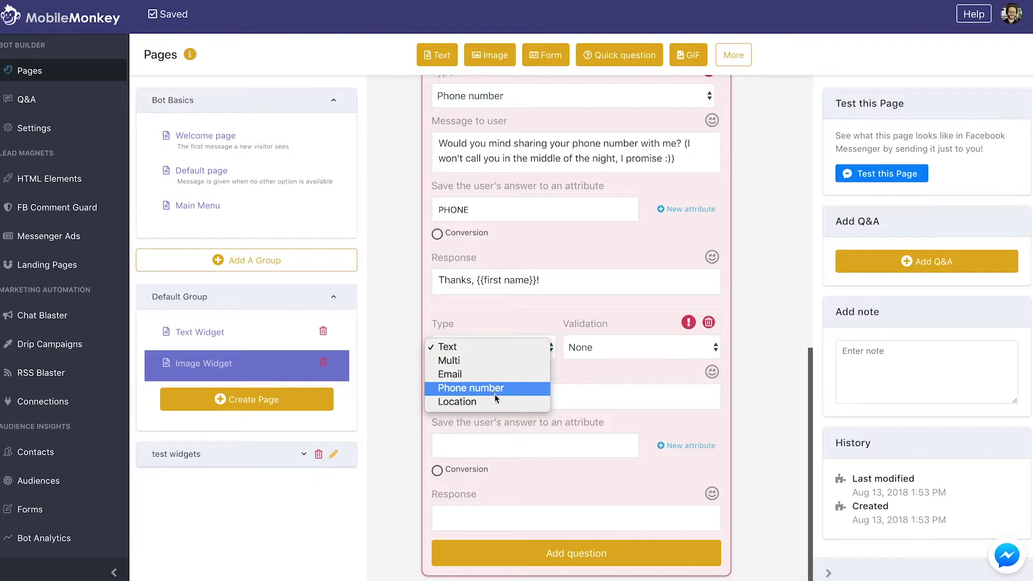
pyautogui.click(486, 351)
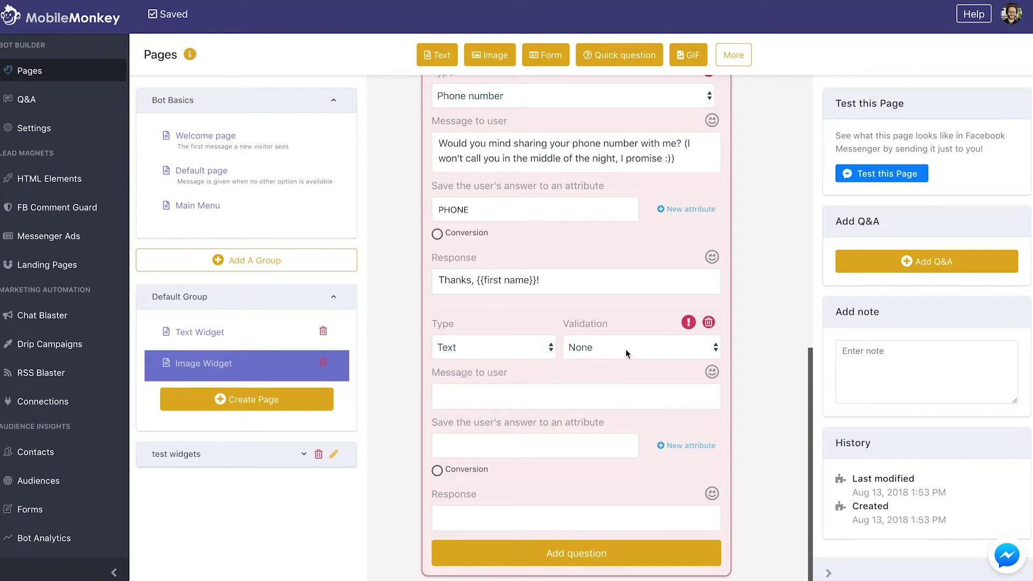
pyautogui.click(627, 351)
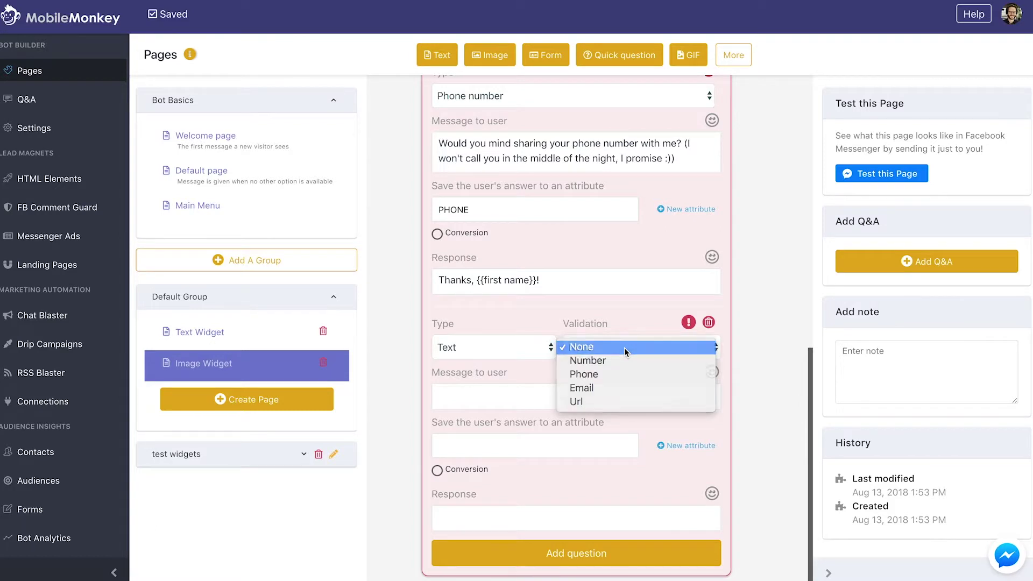
pyautogui.click(625, 348)
# - Start the third question's message with 'What's'
pyautogui.click(457, 394)
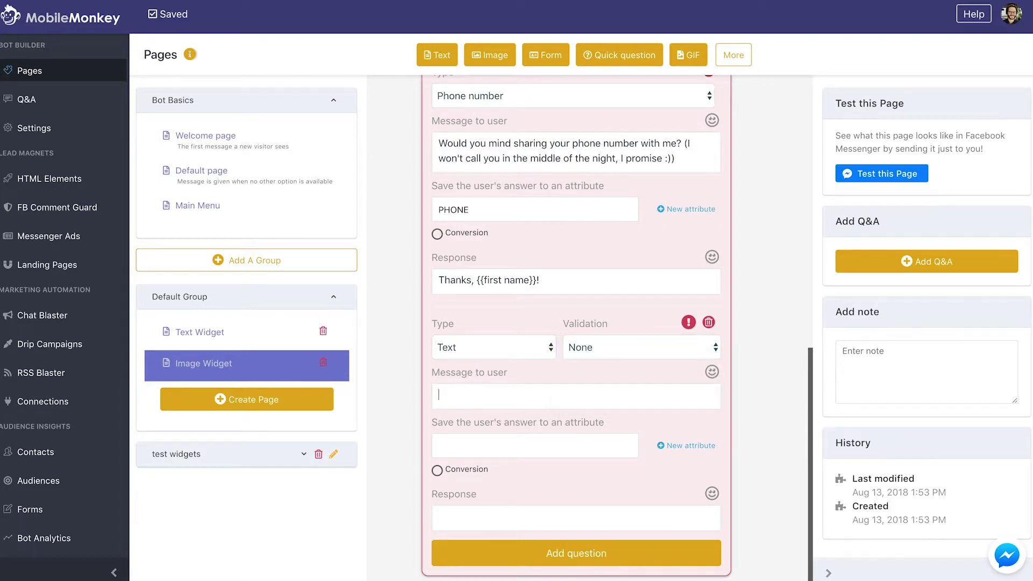
pyautogui.write('How many people a')
pyautogui.hotkey('ctrl', 'a')
pyautogui.write('Wha')
pyautogui.press('BackSpace')
pyautogui.press('BackSpace')
pyautogui.press('BackSpace')
pyautogui.write("What's")
# - Switch the question type to Multi and extend the message to 'What's your role at {{COMPANY NAME}}'
pyautogui.click(460, 348)
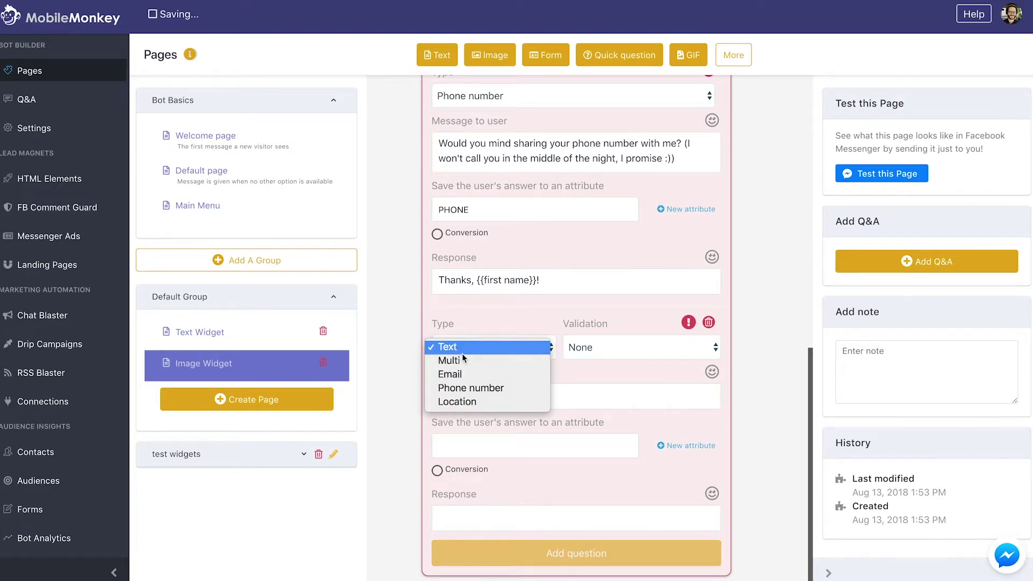
pyautogui.click(463, 357)
pyautogui.scroll(-1, 463, 357)
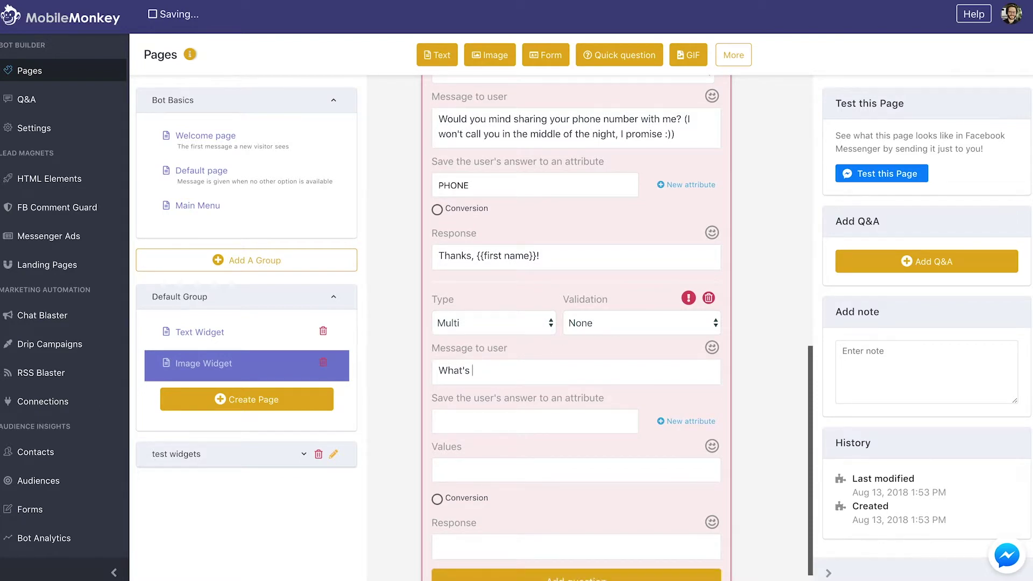
pyautogui.write('your role at {{')
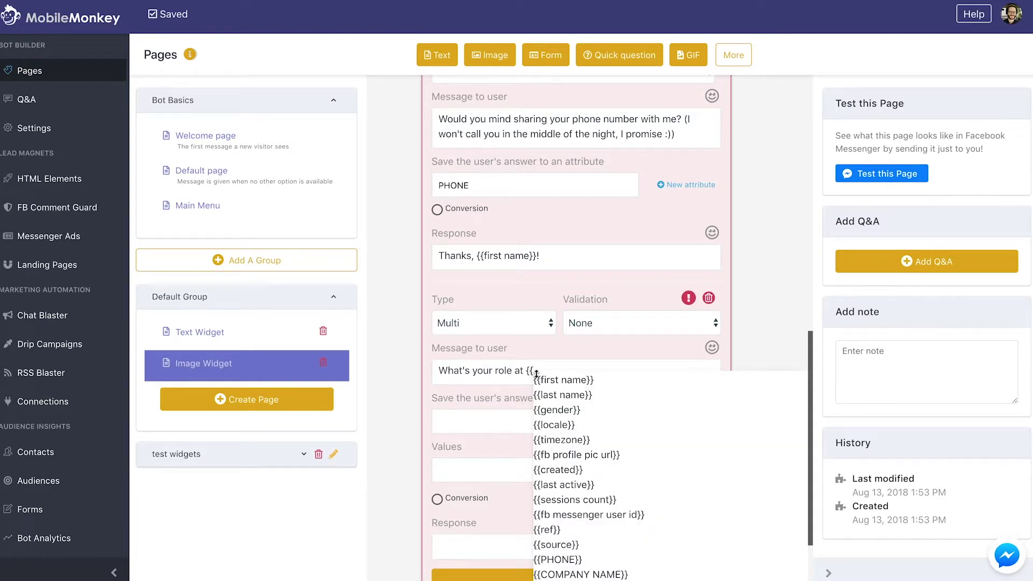
pyautogui.scroll(-1, 592, 439)
pyautogui.click(592, 550)
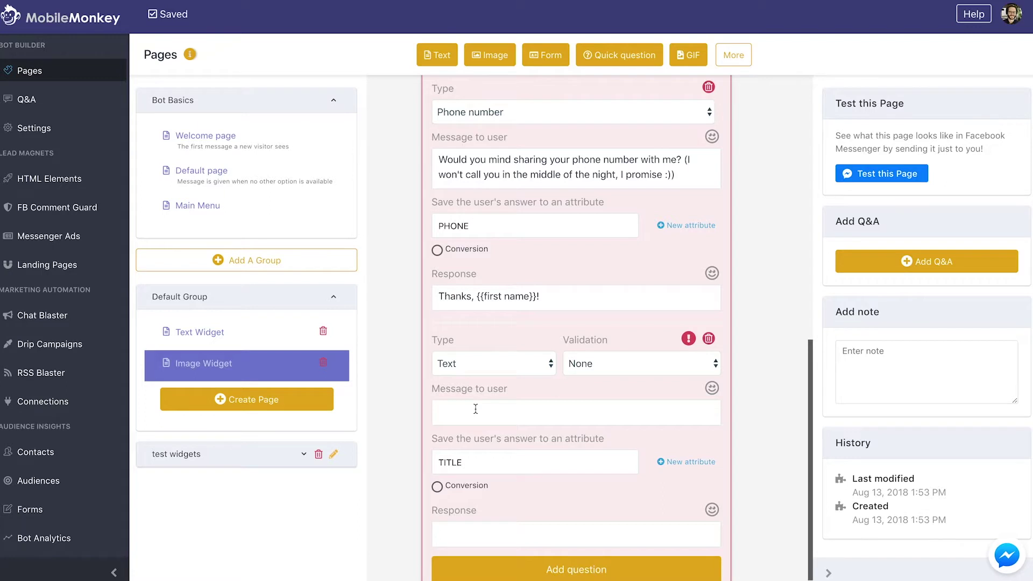
pyautogui.write("What's your role at {{COMPANY NAME}}")
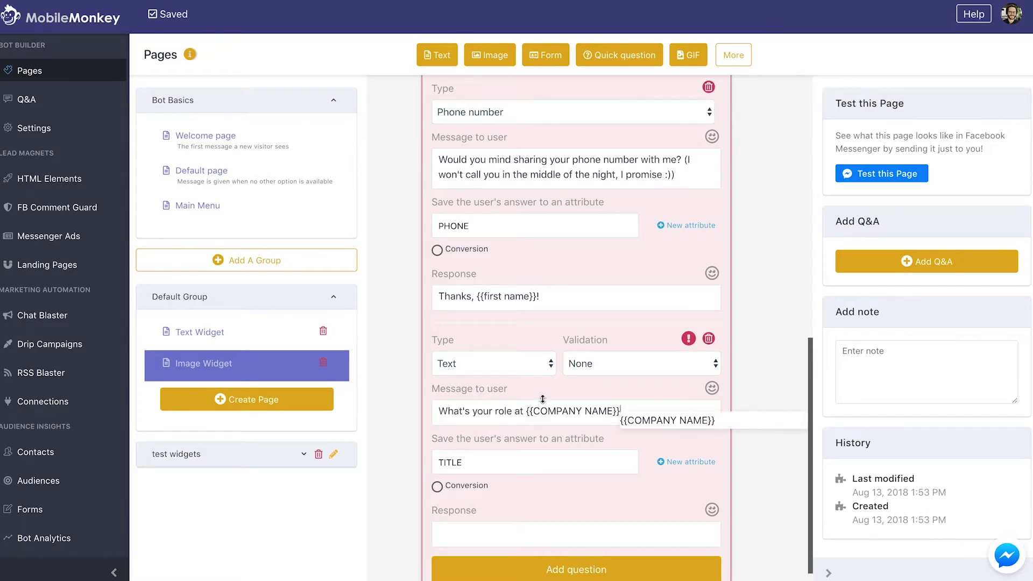
pyautogui.click(588, 377)
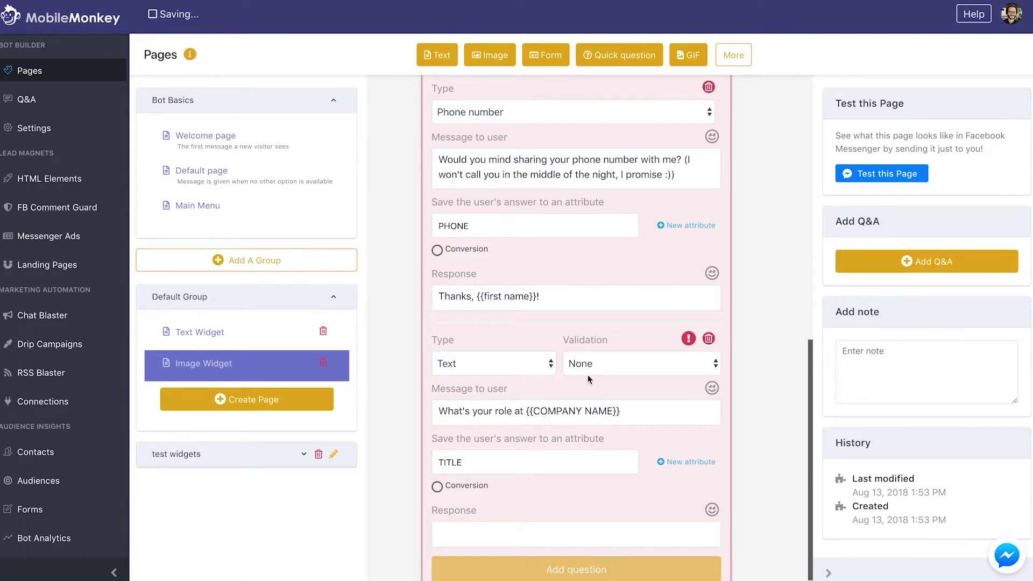
# - Replace the placeholder by reinserting the {{COMPANY NAME}} attribute at the end of the message
pyautogui.moveTo(620, 412); pyautogui.dragTo(526, 412)
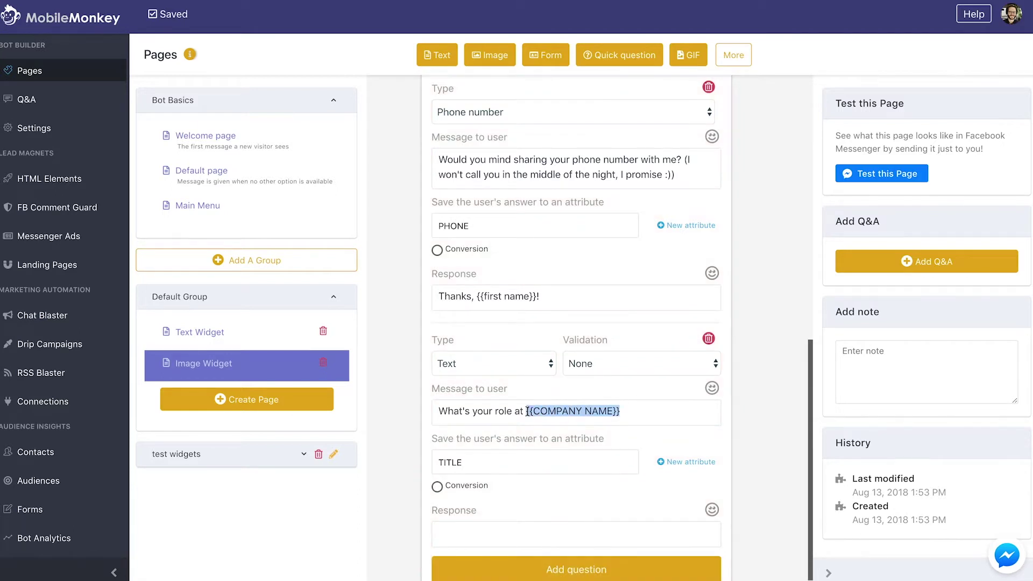
pyautogui.press('BackSpace')
pyautogui.write('{')
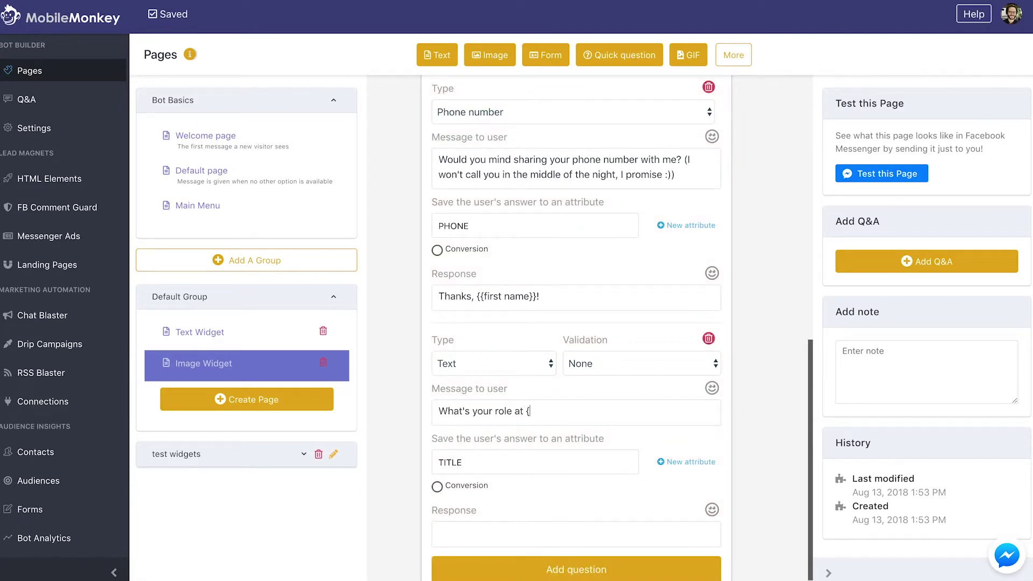
pyautogui.write('{')
pyautogui.scroll(-3, 581, 500)
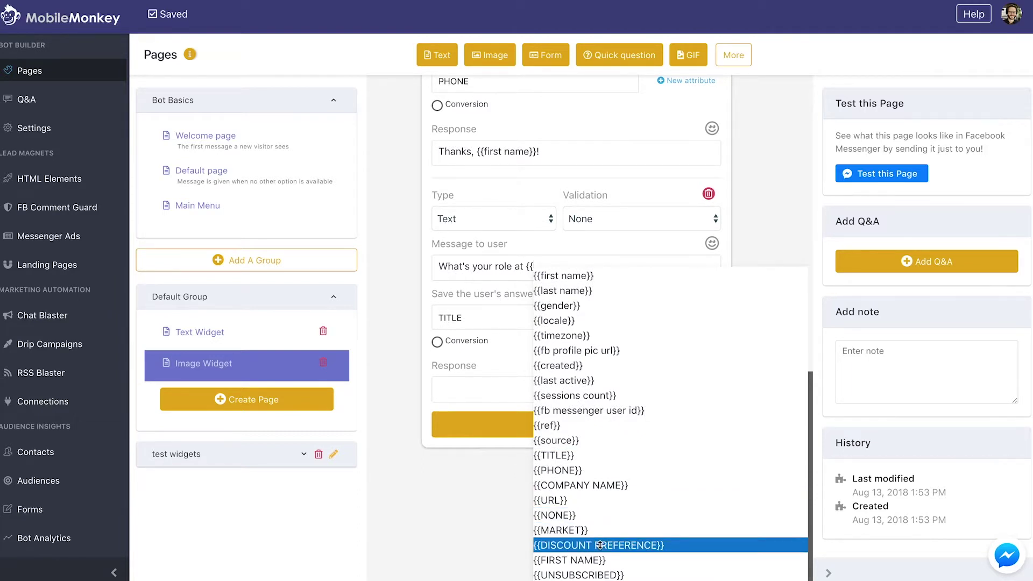
pyautogui.click(589, 485)
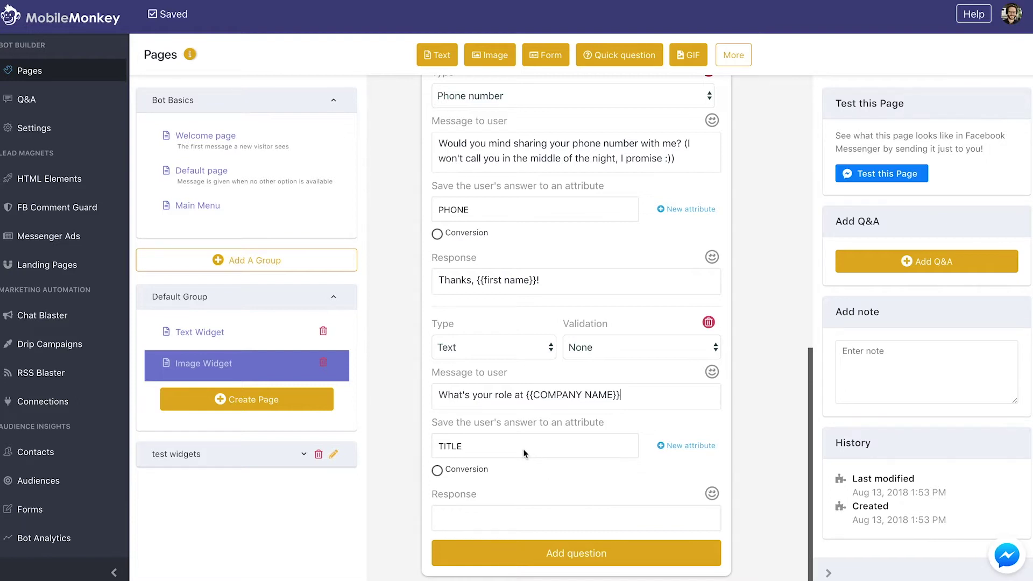
# - Write the reply 'Thanks very much!! {{first name}}... here's a link to the ebook you requested'
pyautogui.click(491, 511)
pyautogui.write('Thanks very much!! {{')
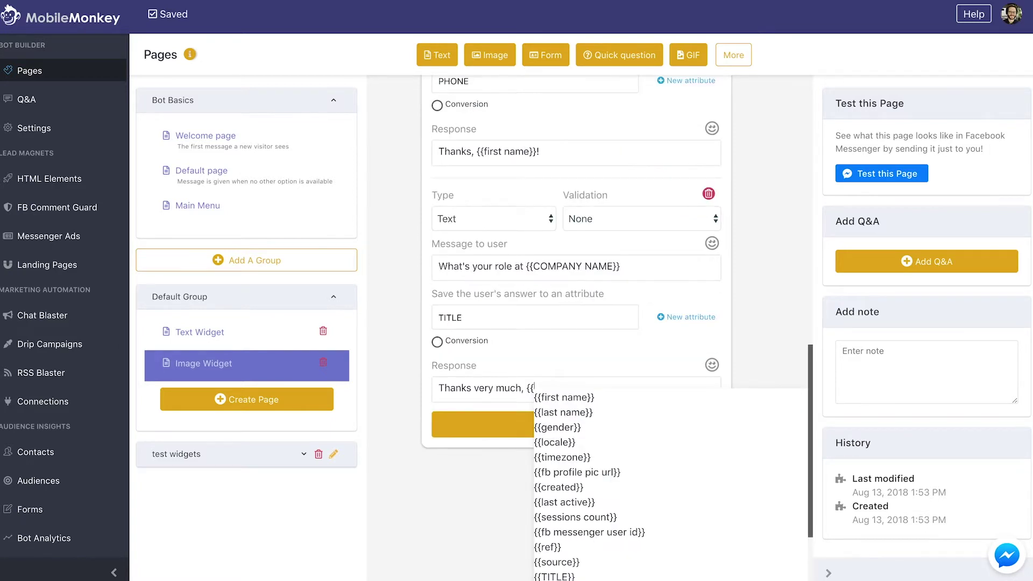
pyautogui.press('Down')
pyautogui.press('Return')
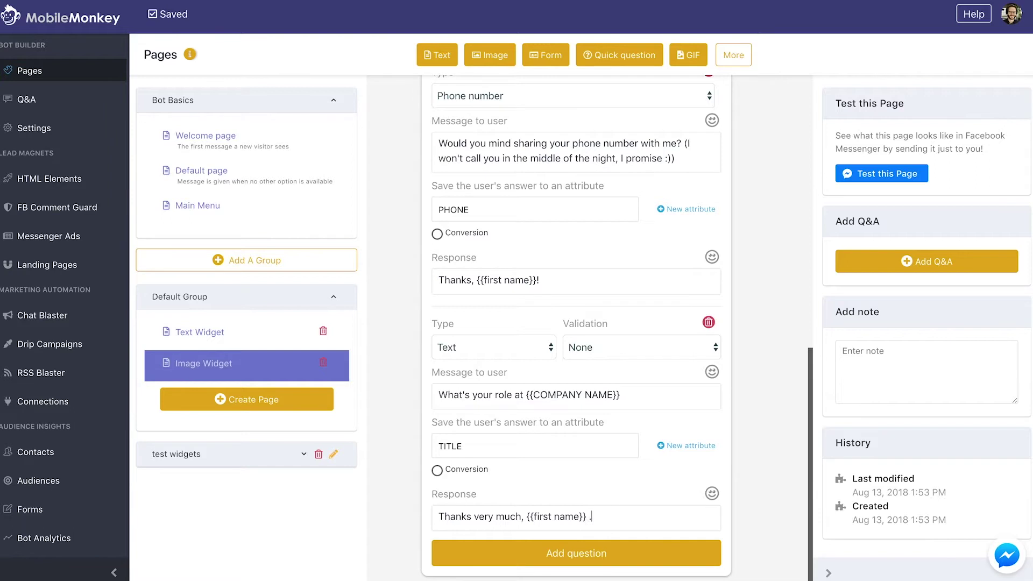
pyautogui.write('... yohow w')
pyautogui.press('BackSpace')
pyautogui.press('BackSpace')
pyautogui.press('BackSpace')
pyautogui.press('BackSpace')
pyautogui.press('BackSpace')
pyautogui.write('w')
pyautogui.press('BackSpace')
pyautogui.write('howev')
pyautogui.press('BackSpace')
pyautogui.press('BackSpace')
pyautogui.press('BackSpace')
pyautogui.press('BackSpace')
pyautogui.write("ere's a link to the ebook o")
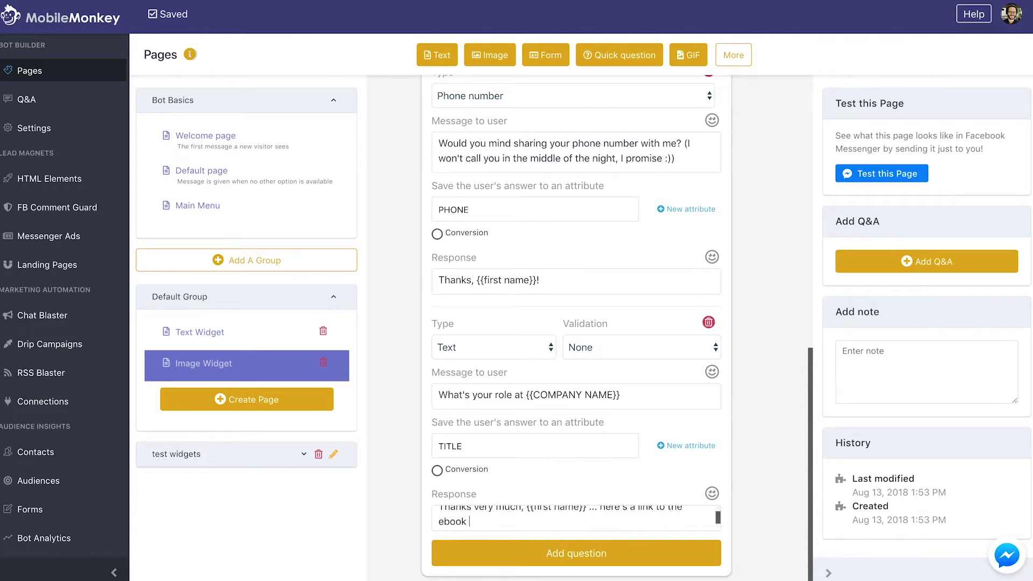
pyautogui.press('BackSpace')
pyautogui.write('you re')
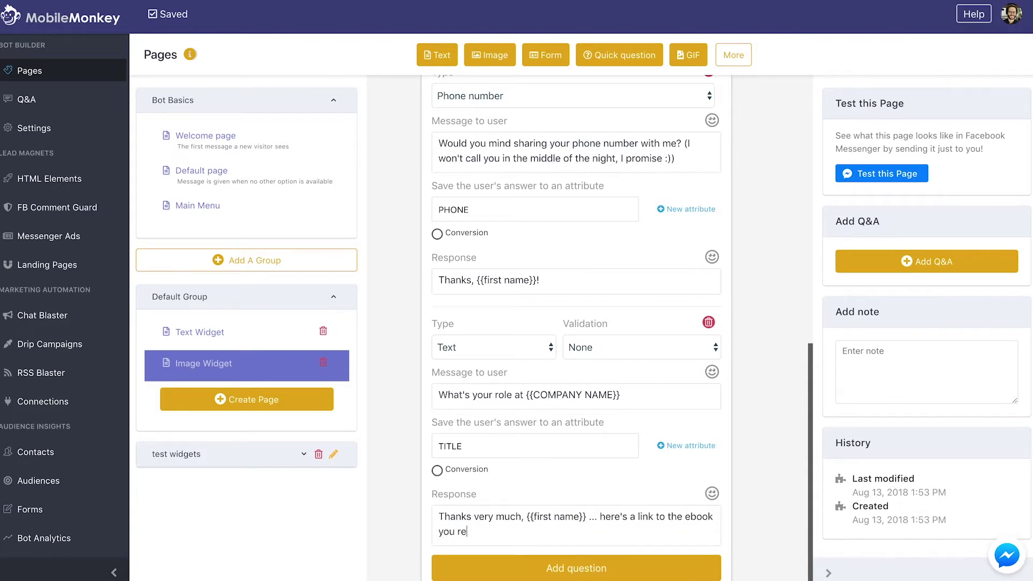
pyautogui.write('quested!')
# - Mark the role question's answer as a conversion and return to the top of the form
pyautogui.click(418, 479)
pyautogui.click(437, 472)
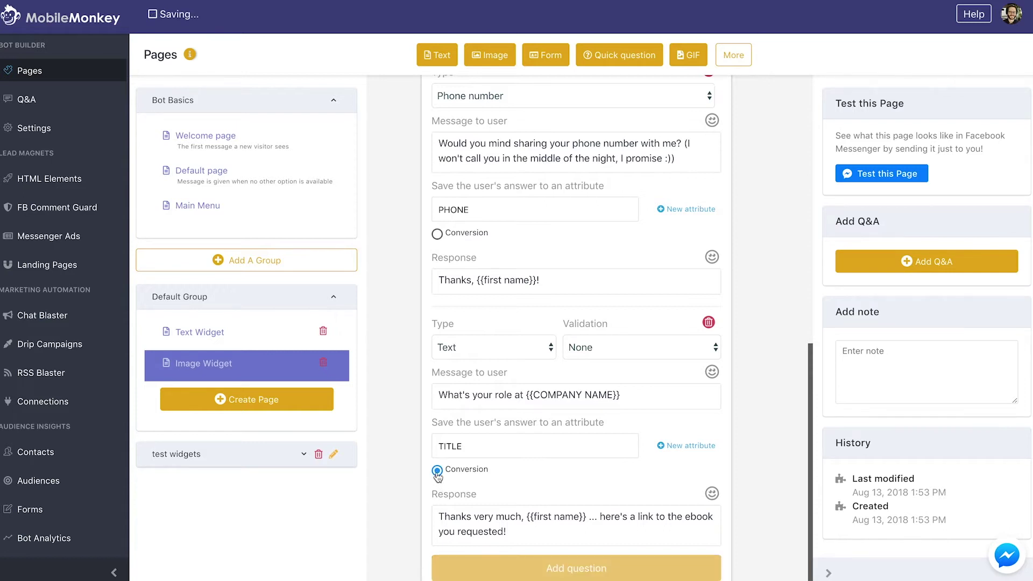
pyautogui.scroll(-1, 454, 463)
pyautogui.scroll(5, 591, 481)
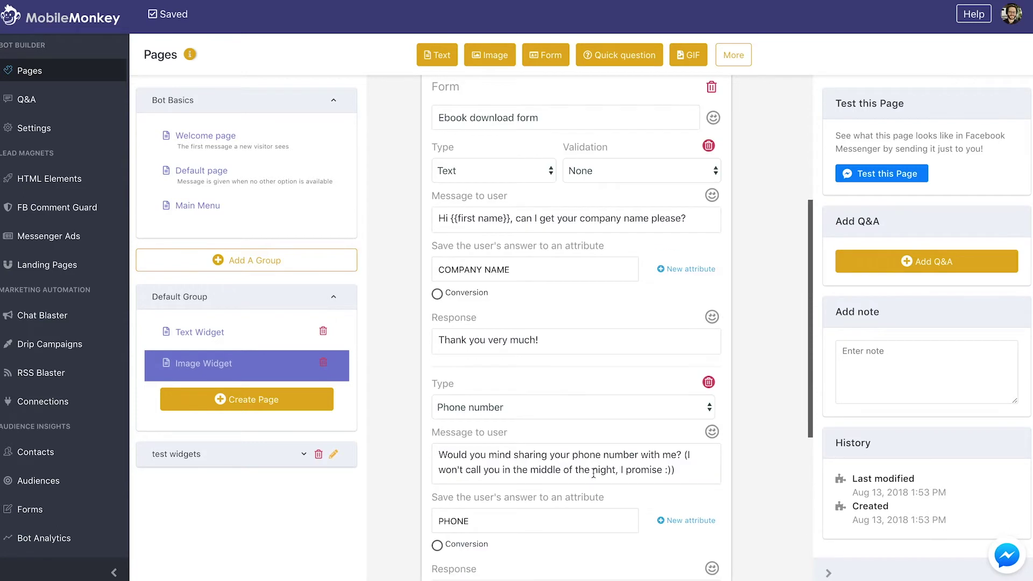
pyautogui.scroll(4, 594, 413)
pyautogui.moveTo(609, 201)
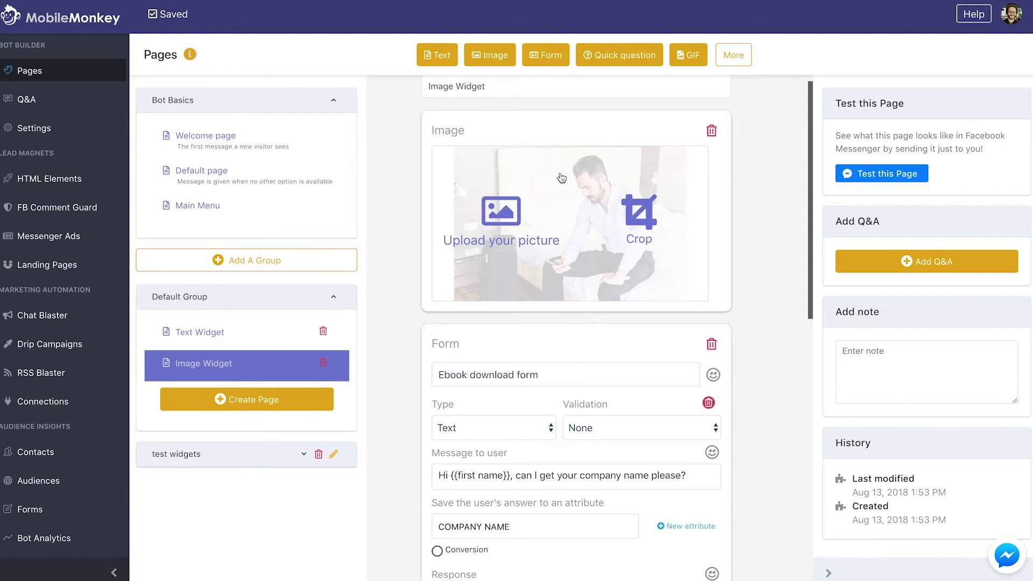
# - Test the page in Messenger and answer the company question with 'Adventure Media'
pyautogui.click(869, 176)
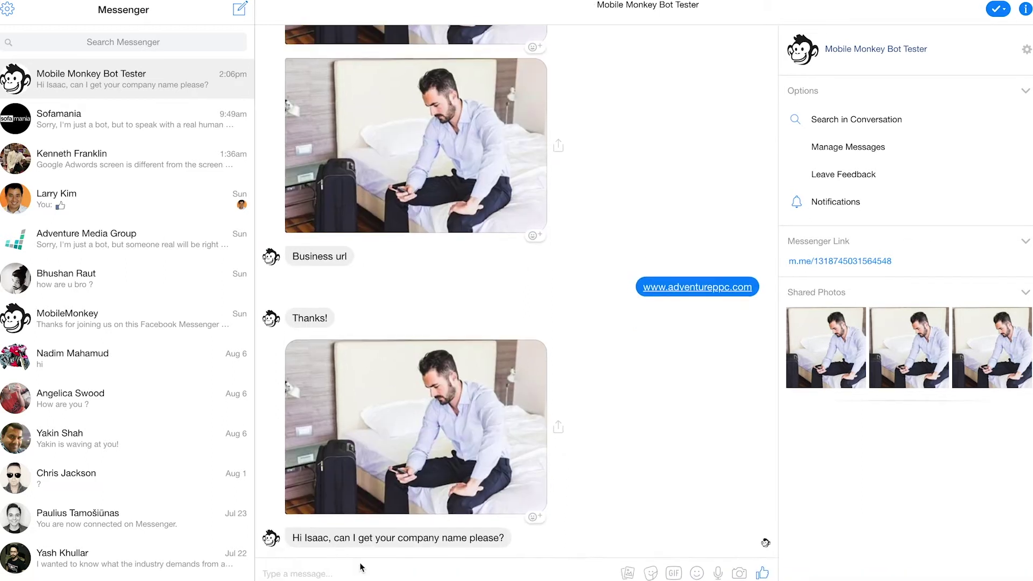
pyautogui.write('Adventuy')
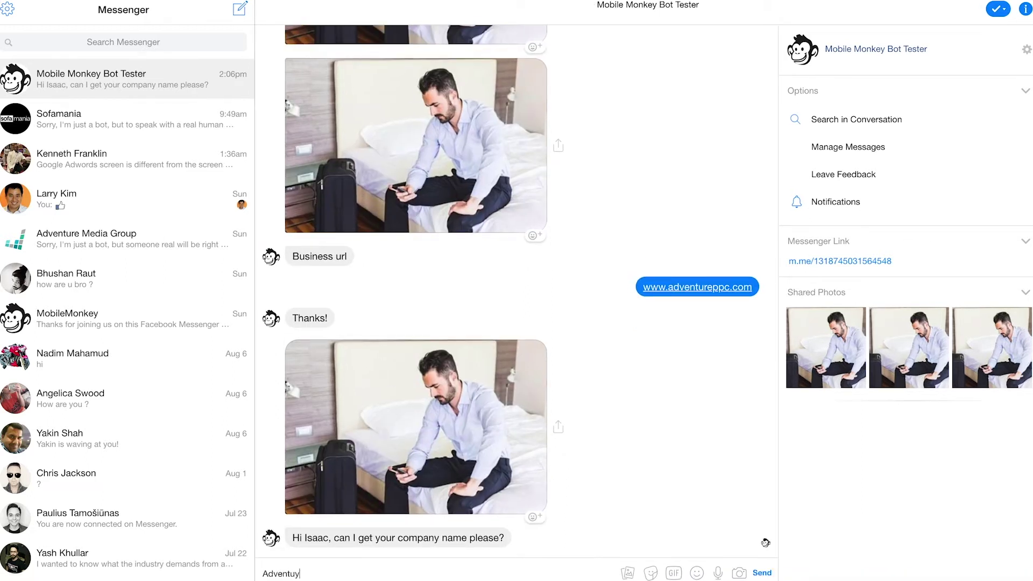
pyautogui.write('e Media')
pyautogui.press('Return')
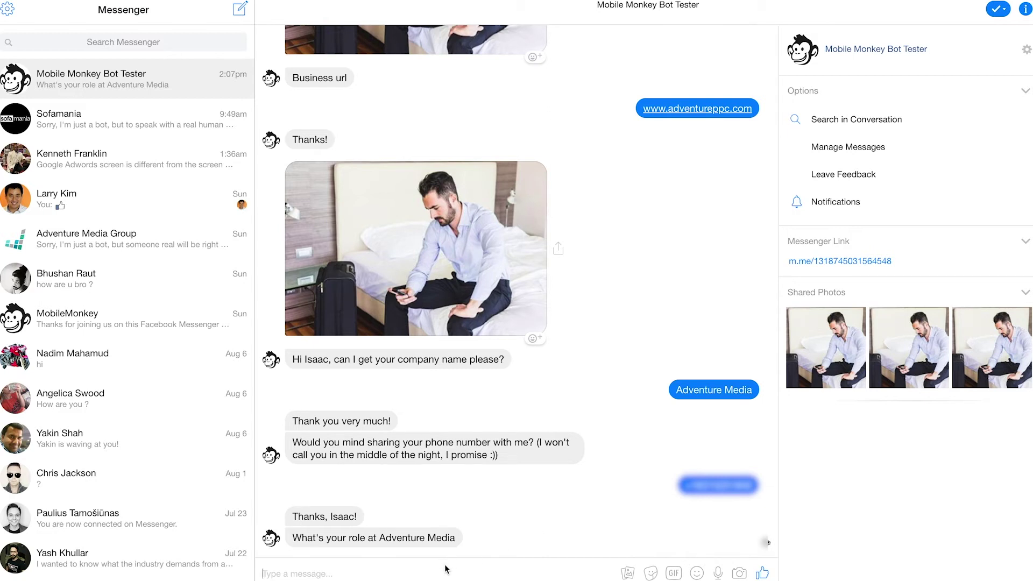
# - Answer the role question in Messenger with 'Founder and CEO'
pyautogui.write('Founder and C')
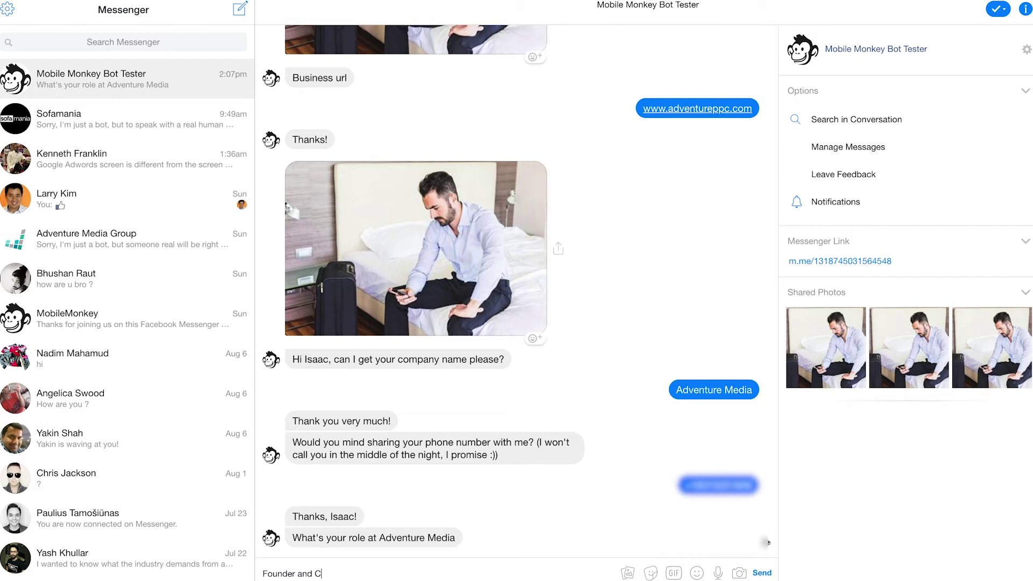
pyautogui.press('Return')
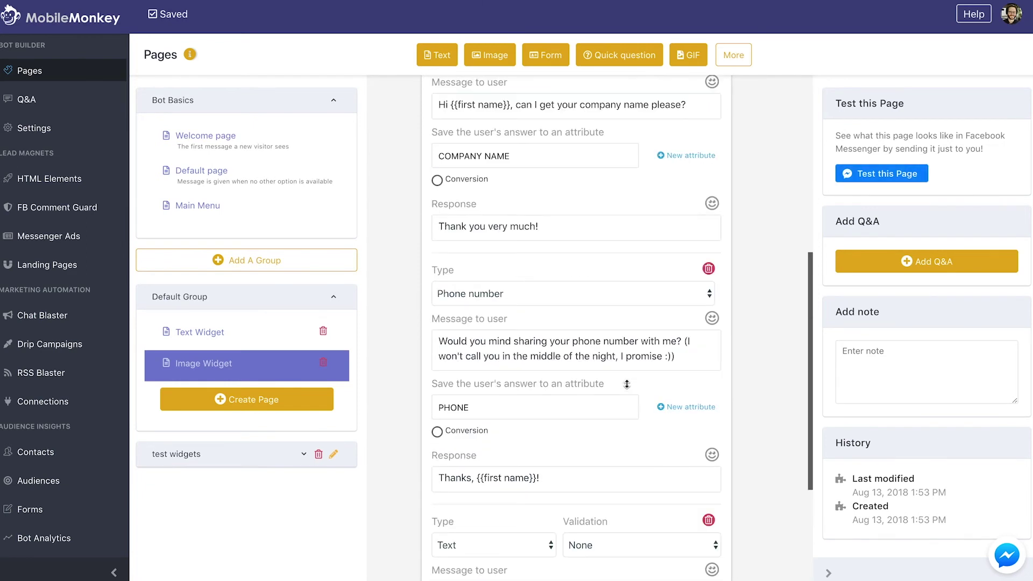
pyautogui.scroll(-4, 626, 384)
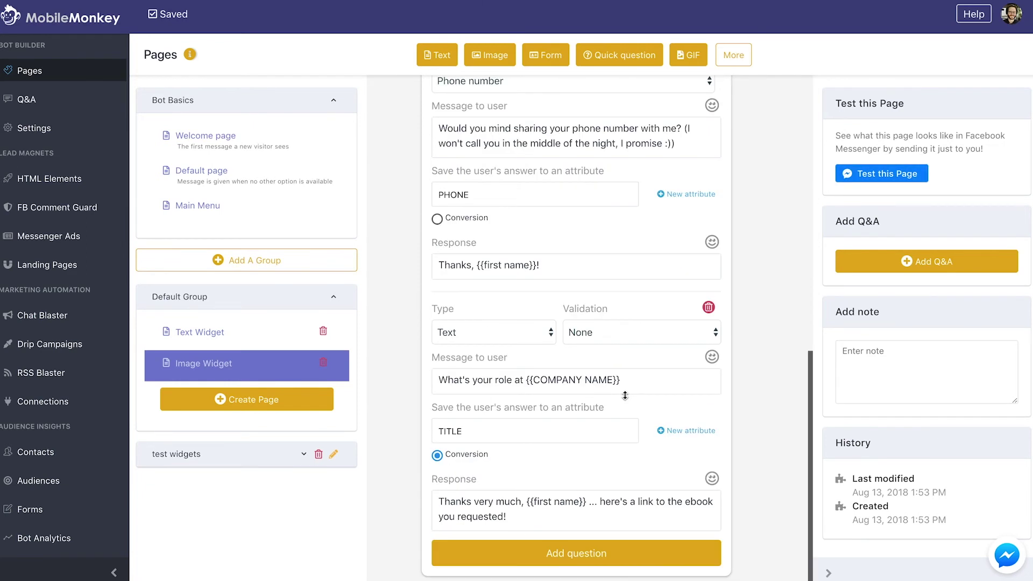